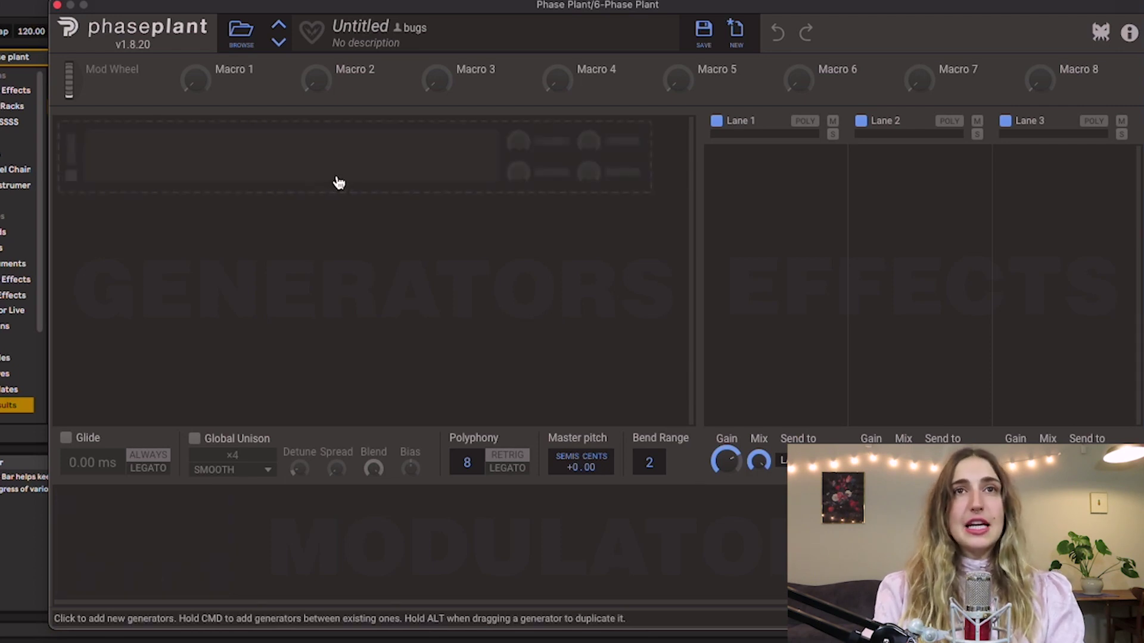
- Add two Analog generators and set both to sine waves
{"action": "left_click", "coordinate": [339, 183]}
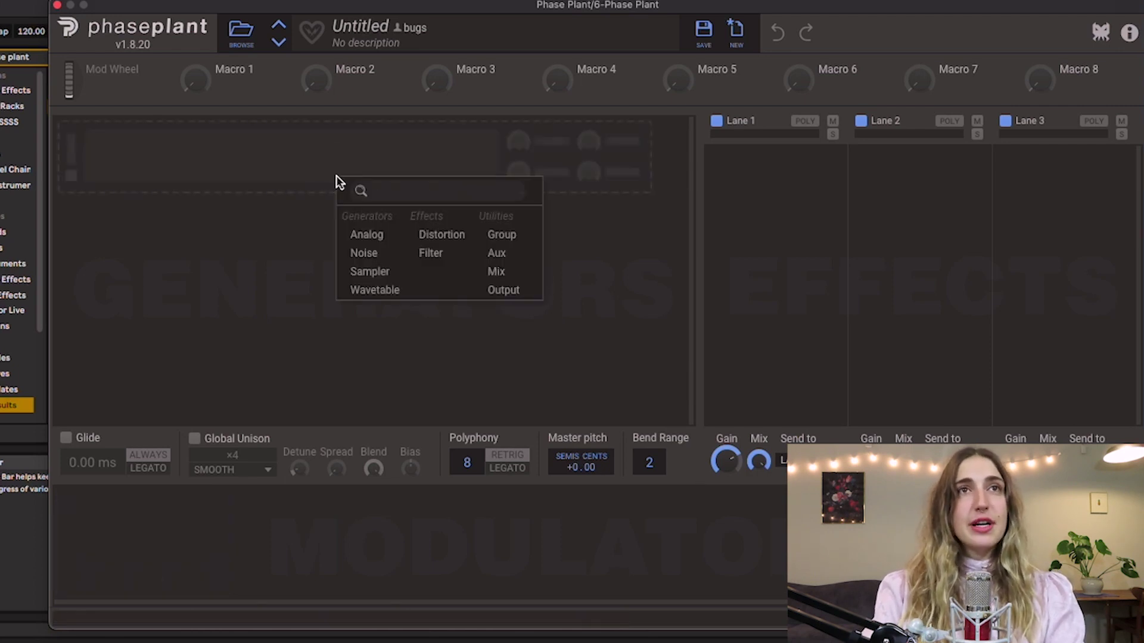
{"action": "left_click", "coordinate": [370, 238]}
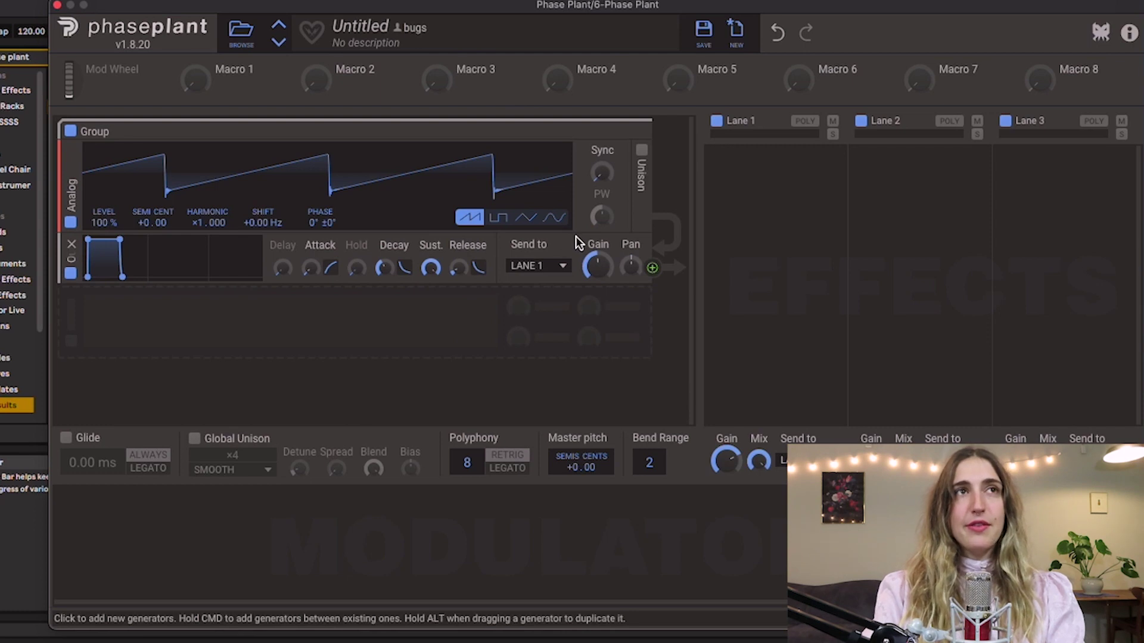
{"action": "left_click", "coordinate": [554, 217]}
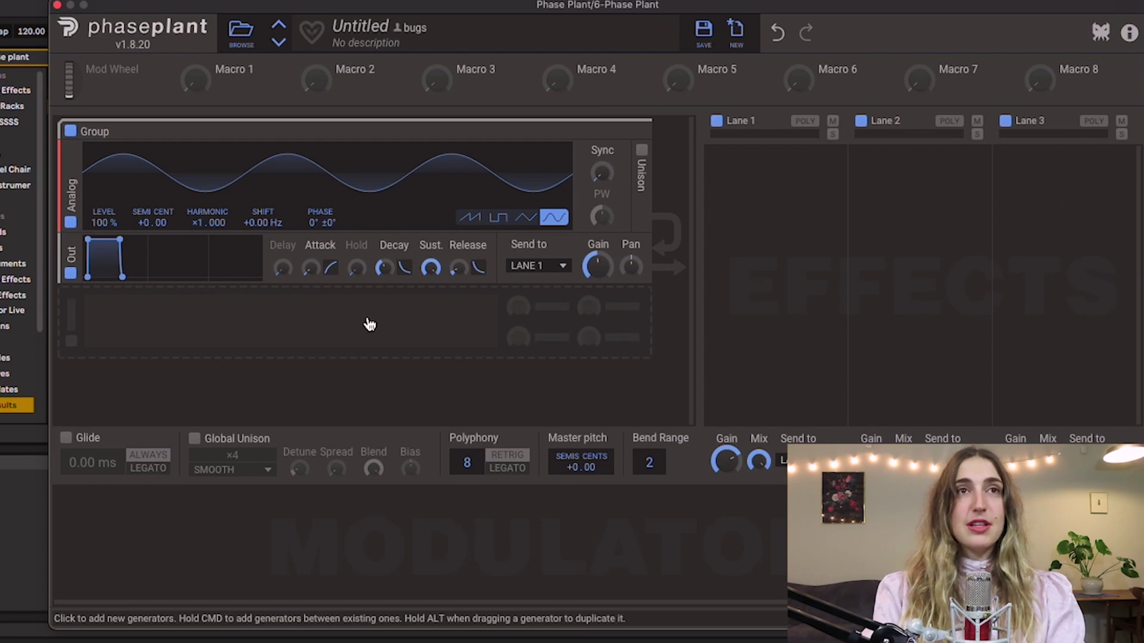
{"action": "left_click", "coordinate": [391, 328]}
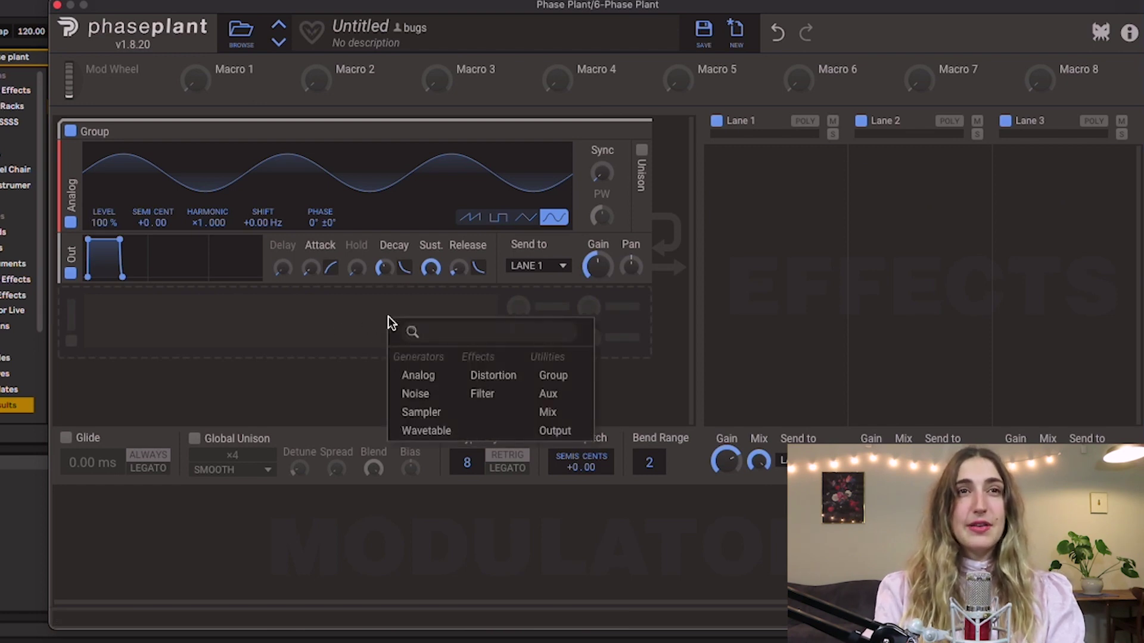
{"action": "left_click", "coordinate": [422, 378]}
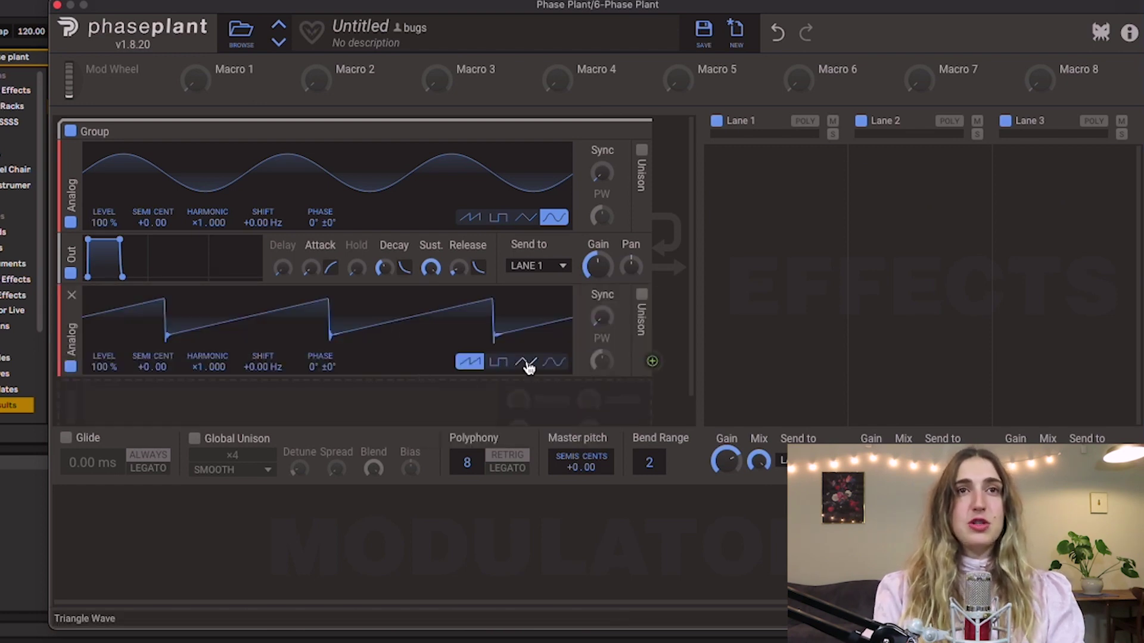
{"action": "left_click", "coordinate": [556, 363]}
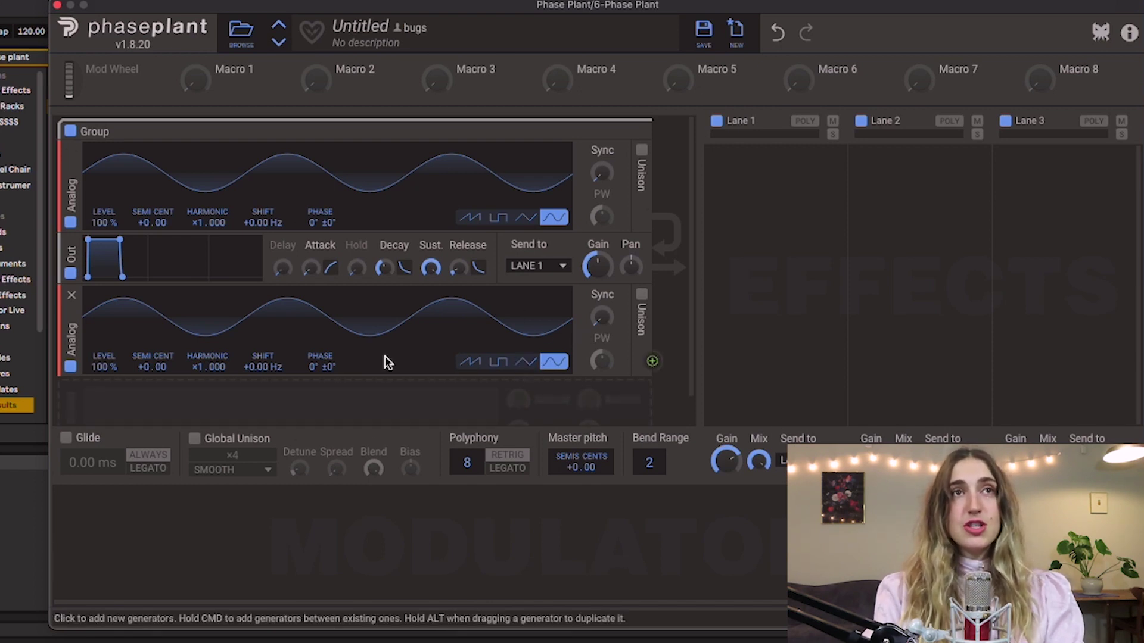
- Route the second oscillator to the first oscillator's phase at about 29 %
{"action": "left_click", "coordinate": [652, 362]}
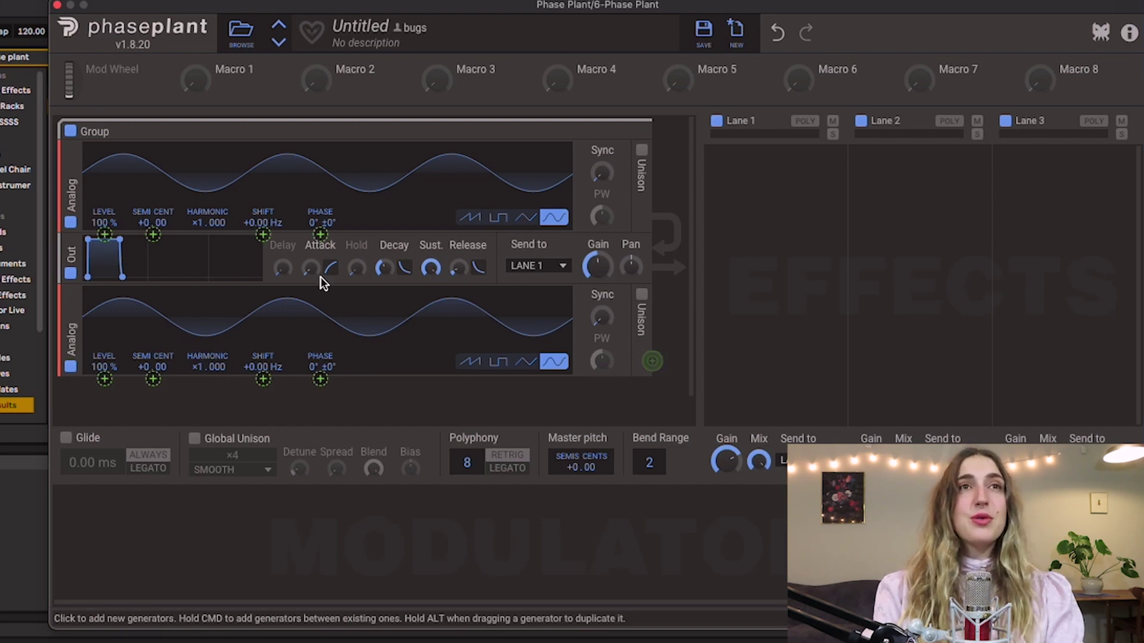
{"action": "left_click", "coordinate": [320, 234]}
{"action": "left_click_drag", "start_coordinate": [321, 234], "coordinate": [321, 221]}
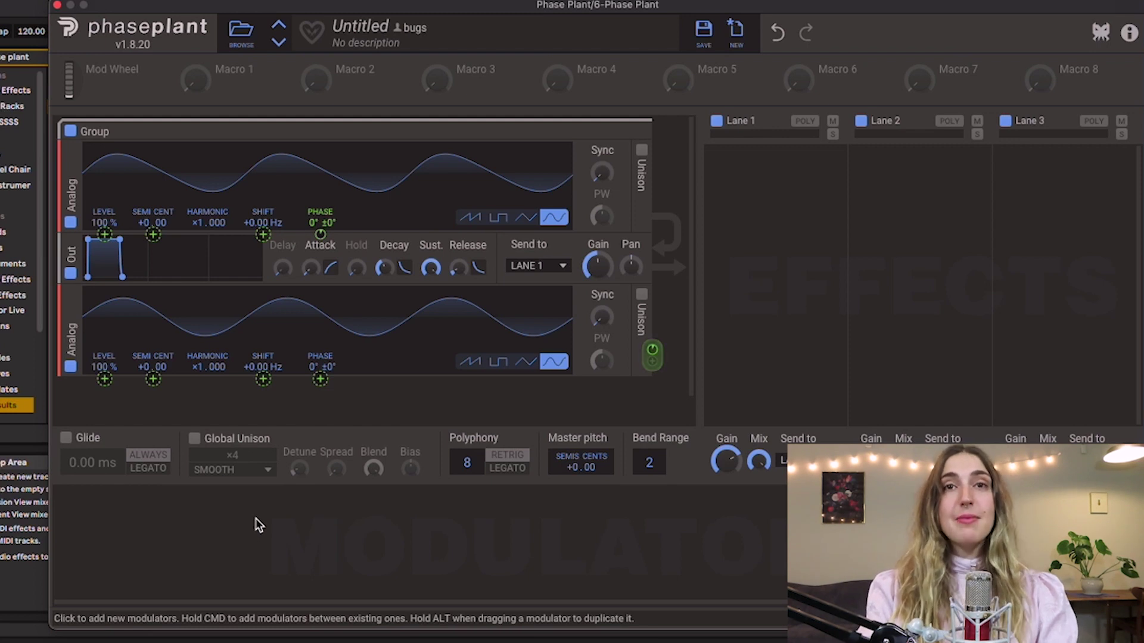
- Add an Envelope on Osc 2's level at 0 %, with 782 ms attack, 1.30 s decay and 0 % sustain
{"action": "left_click", "coordinate": [125, 530]}
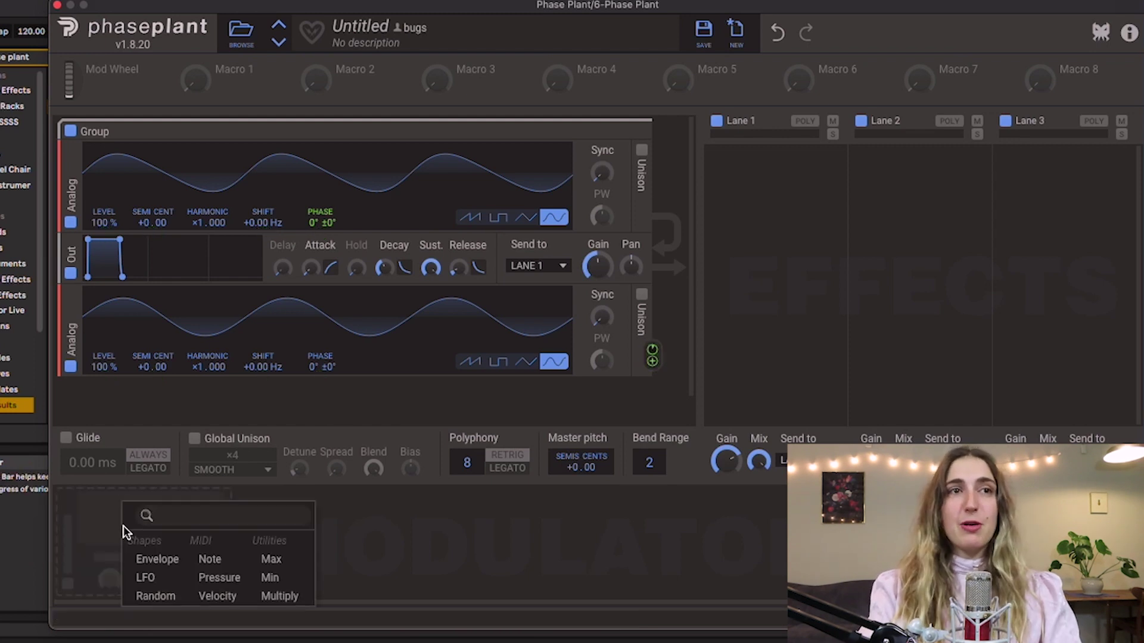
{"action": "left_click", "coordinate": [158, 561]}
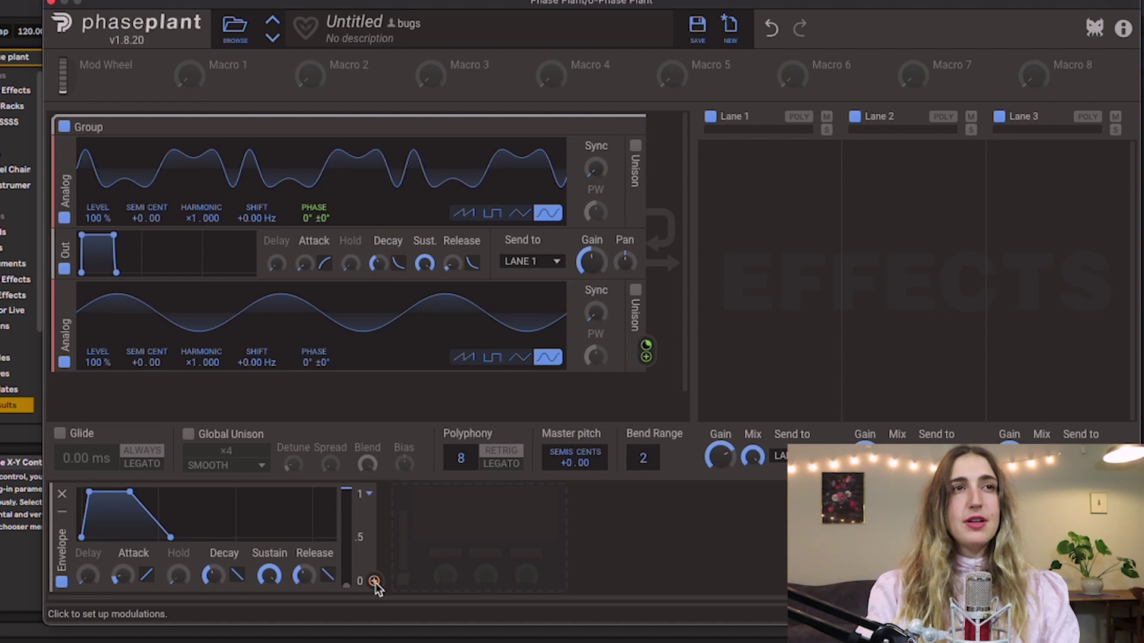
{"action": "left_click_drag", "start_coordinate": [374, 581], "coordinate": [99, 375]}
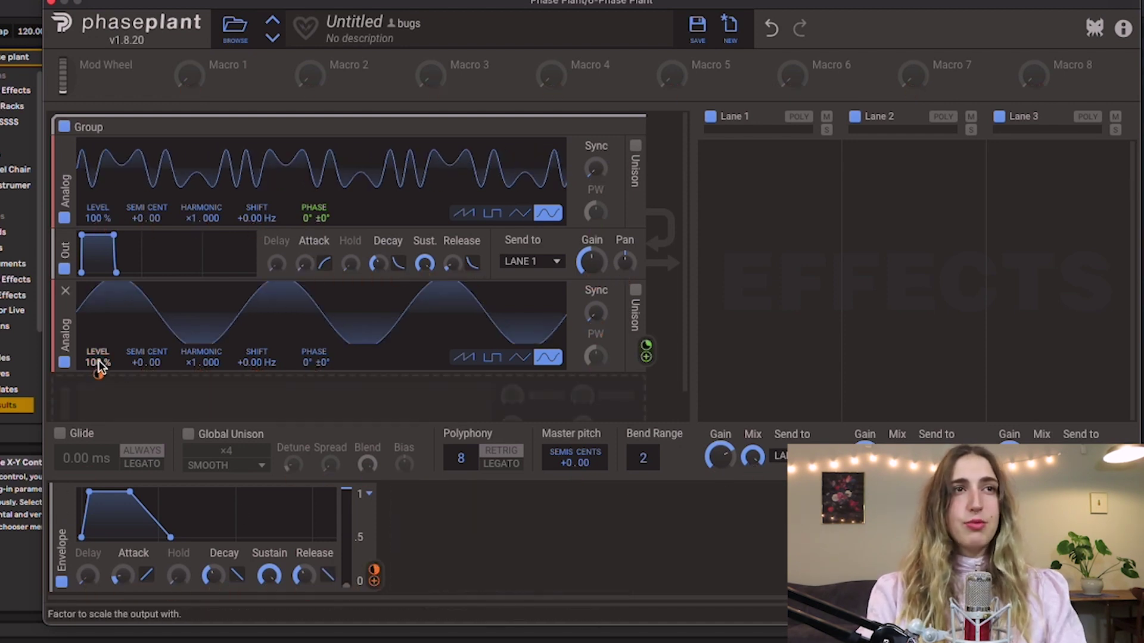
{"action": "left_click_drag", "start_coordinate": [98, 375], "coordinate": [224, 490]}
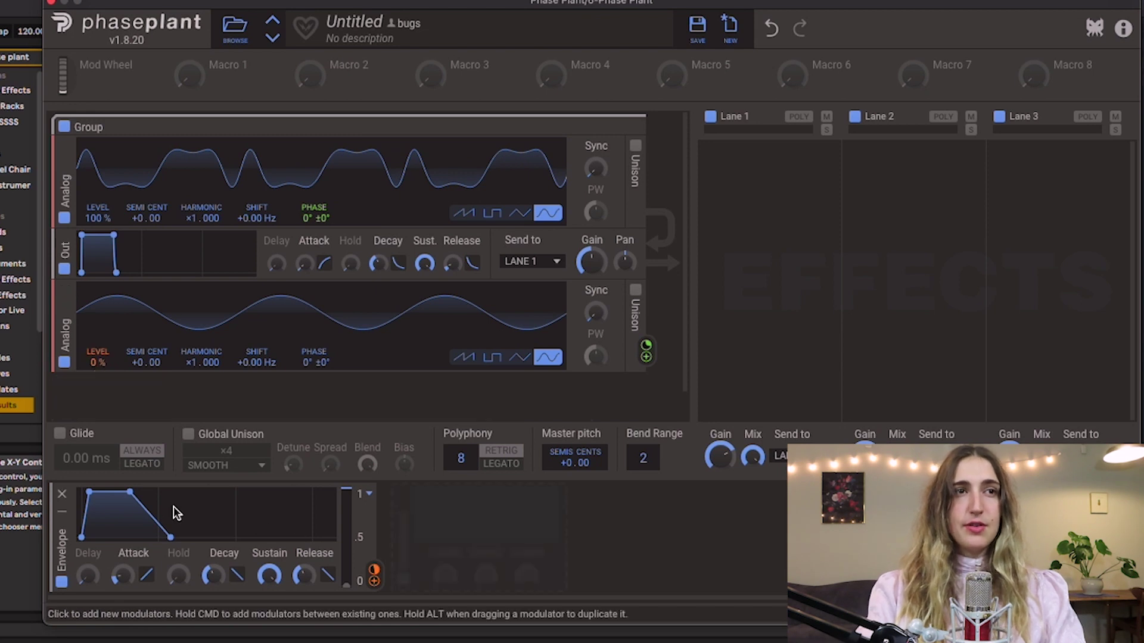
{"action": "left_click_drag", "start_coordinate": [130, 492], "coordinate": [167, 492]}
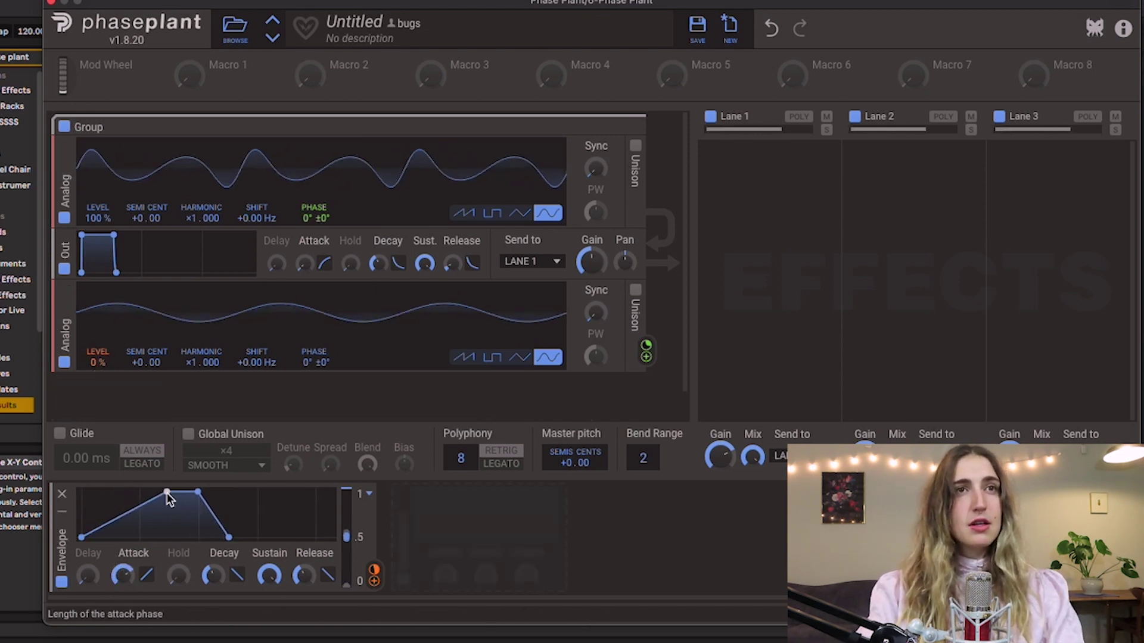
{"action": "left_click_drag", "start_coordinate": [200, 495], "coordinate": [237, 541]}
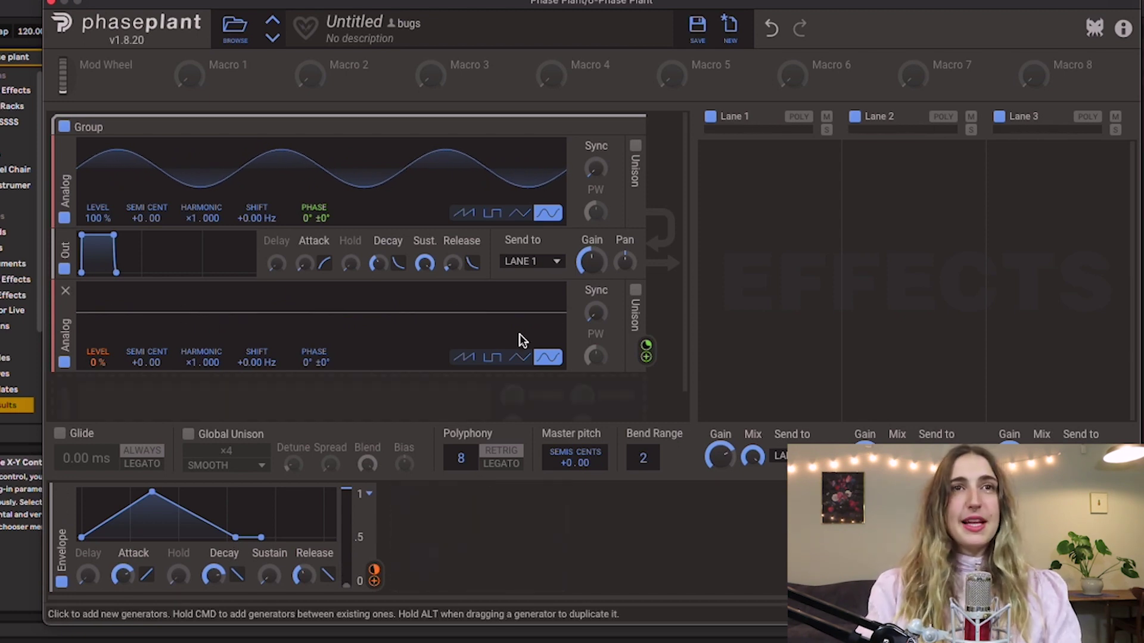
- Add a Wavetable generator with its level driven by the envelope
{"action": "left_click", "coordinate": [66, 295]}
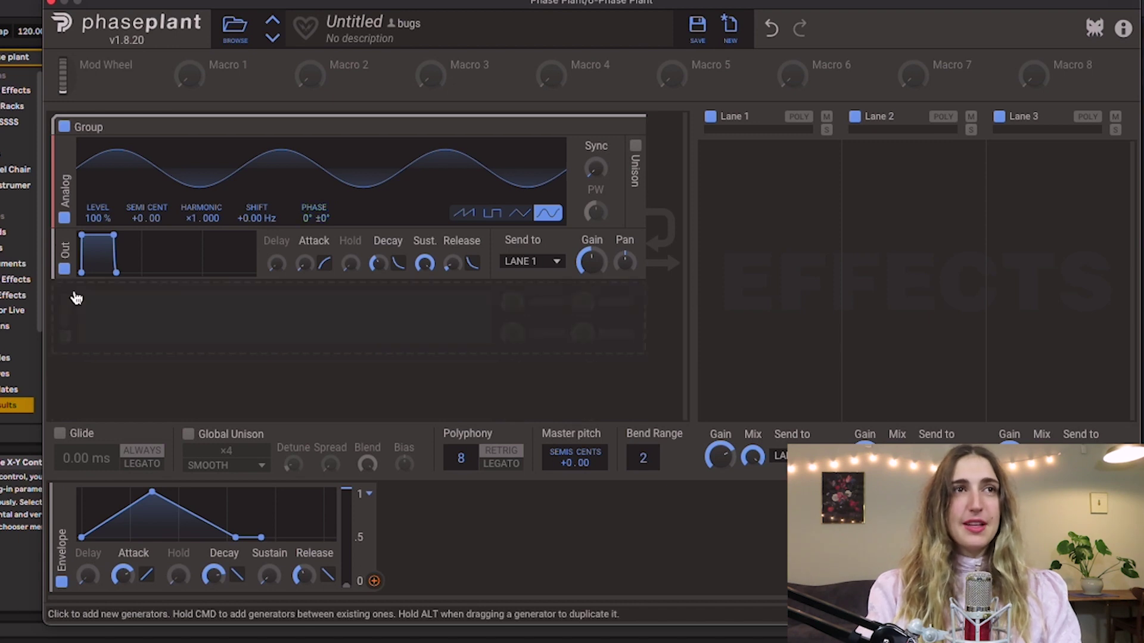
{"action": "left_click", "coordinate": [222, 319]}
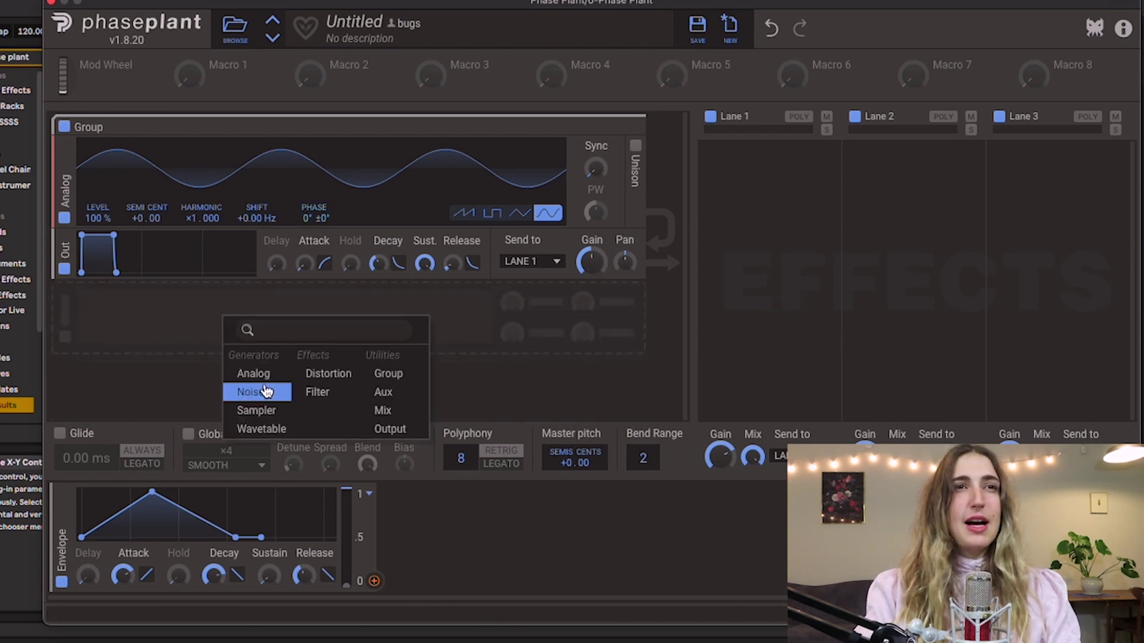
{"action": "left_click", "coordinate": [261, 429]}
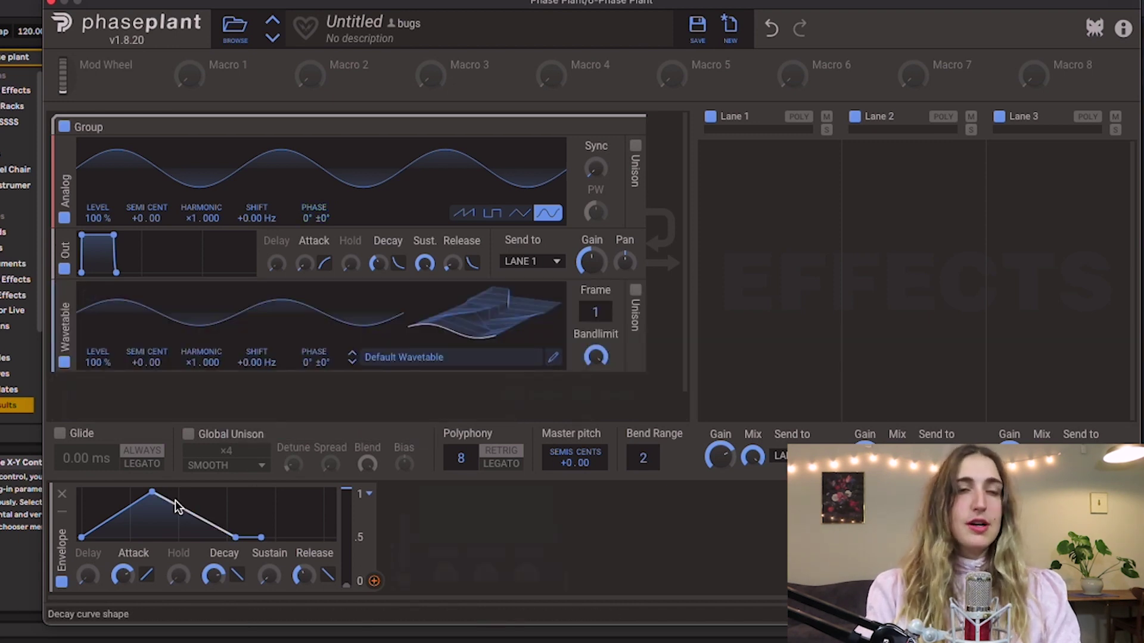
{"action": "mouse_move", "coordinate": [183, 585]}
{"action": "left_click_drag", "start_coordinate": [183, 518], "coordinate": [98, 417]}
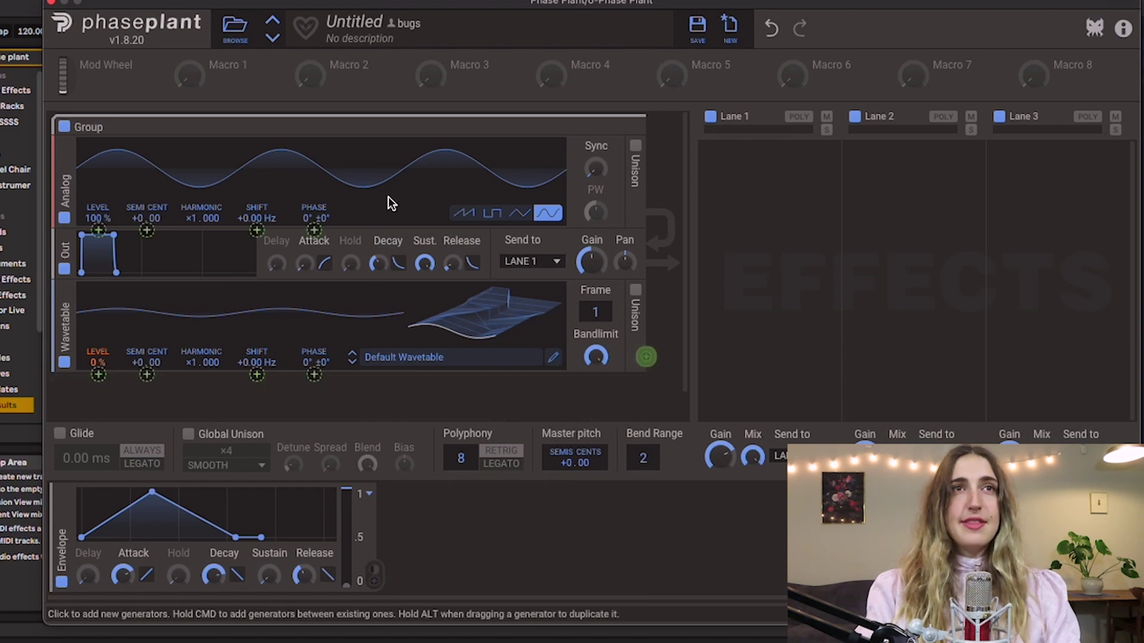
- Make the Wavetable modulate the Analog's phase by 45 % and add a 0.10 Hz sine LFO
{"action": "mouse_move", "coordinate": [332, 220]}
{"action": "left_mouse_down"}
{"action": "mouse_move", "coordinate": [314, 230]}
{"action": "mouse_move", "coordinate": [314, 209]}
{"action": "left_mouse_up"}
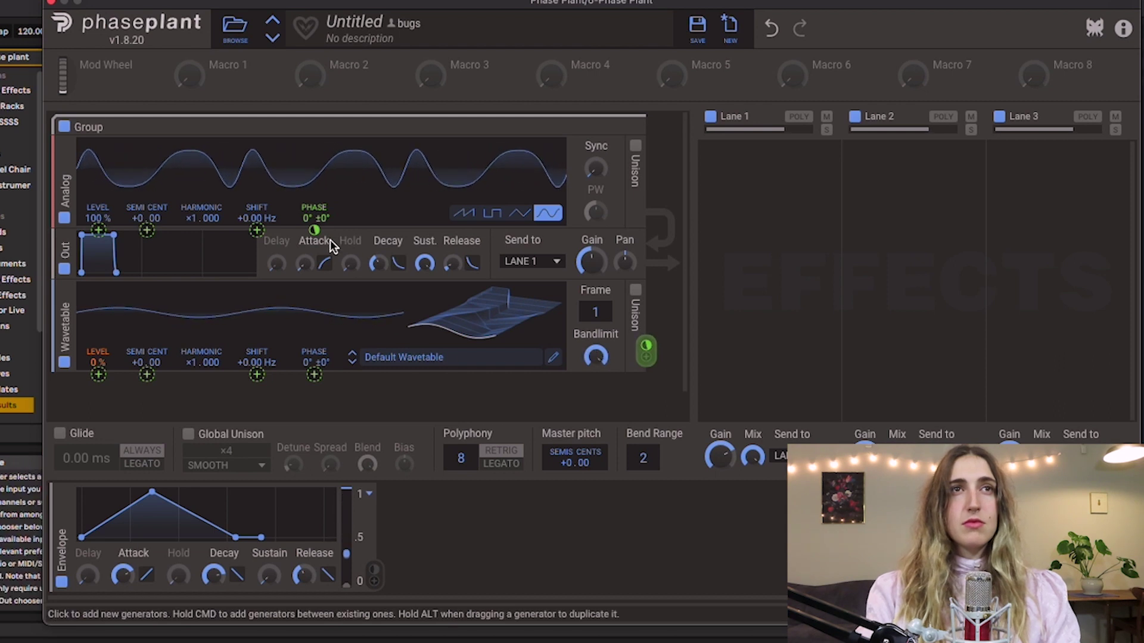
{"action": "left_click", "coordinate": [461, 524]}
{"action": "left_click", "coordinate": [500, 573]}
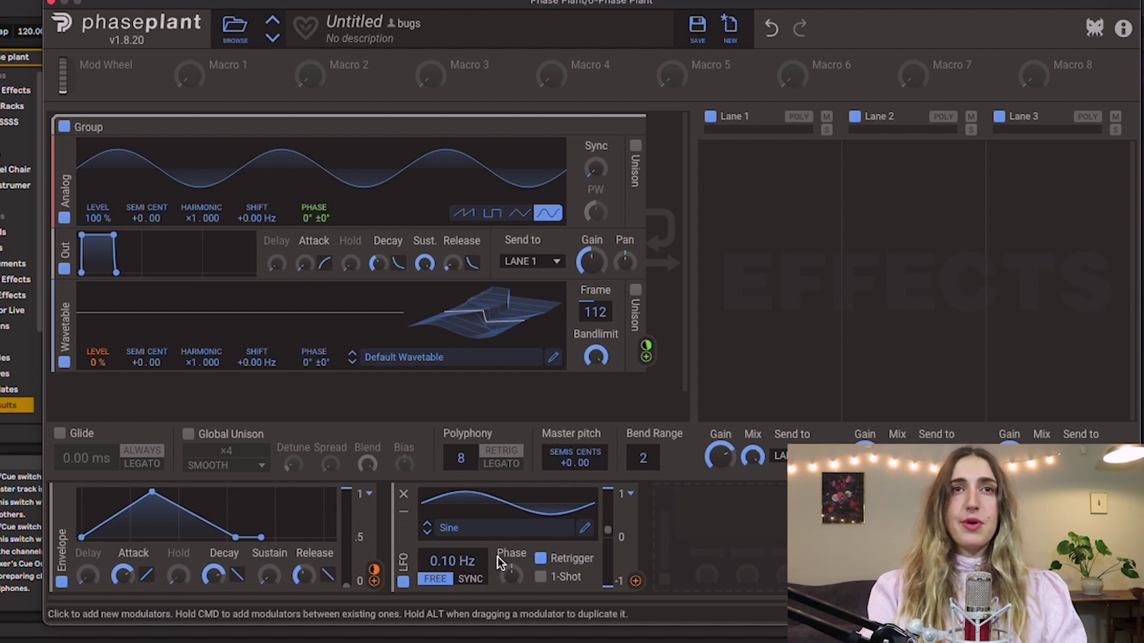
- Route the LFO to the Wavetable Frame at 40 % and load Klein Invariant from Sweeps
{"action": "left_click", "coordinate": [636, 582]}
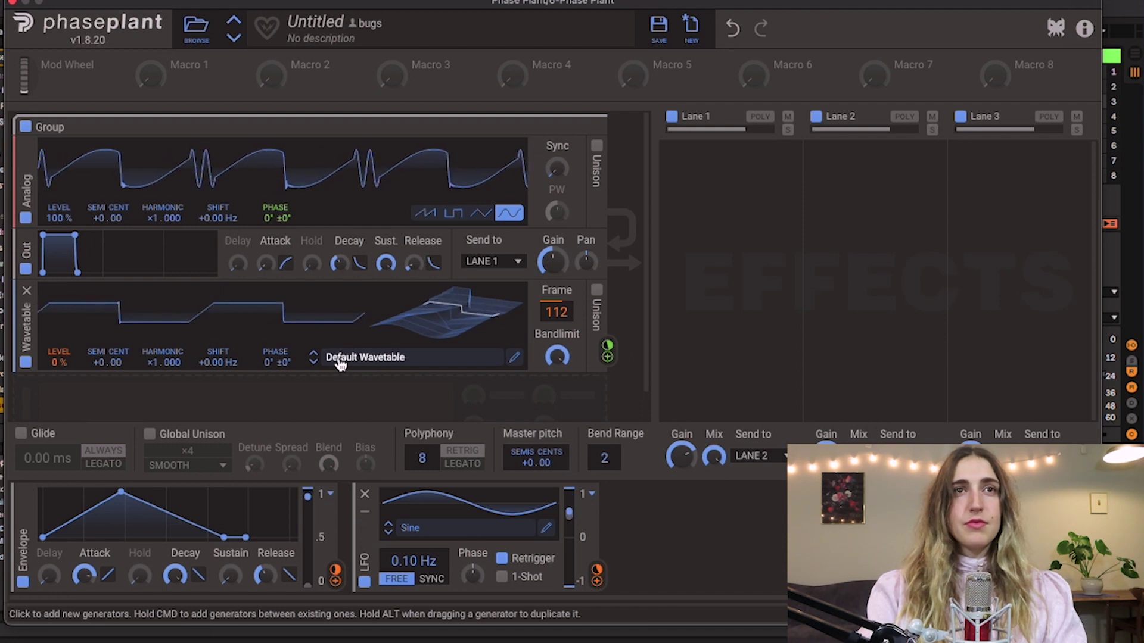
{"action": "left_click", "coordinate": [381, 359]}
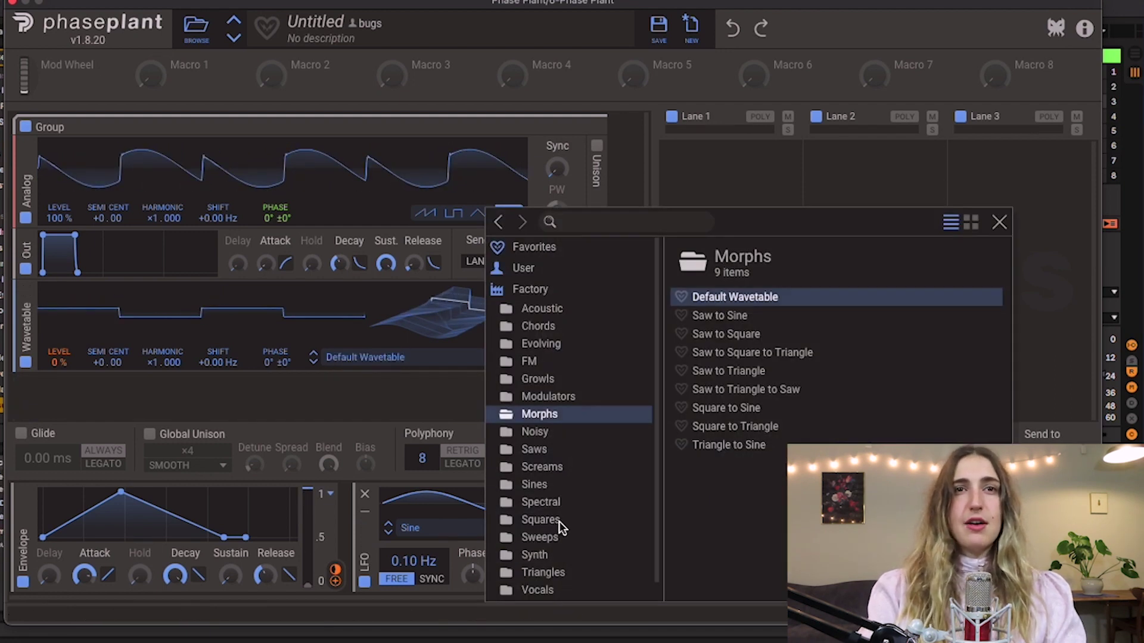
{"action": "left_click", "coordinate": [540, 537]}
{"action": "left_click", "coordinate": [734, 409]}
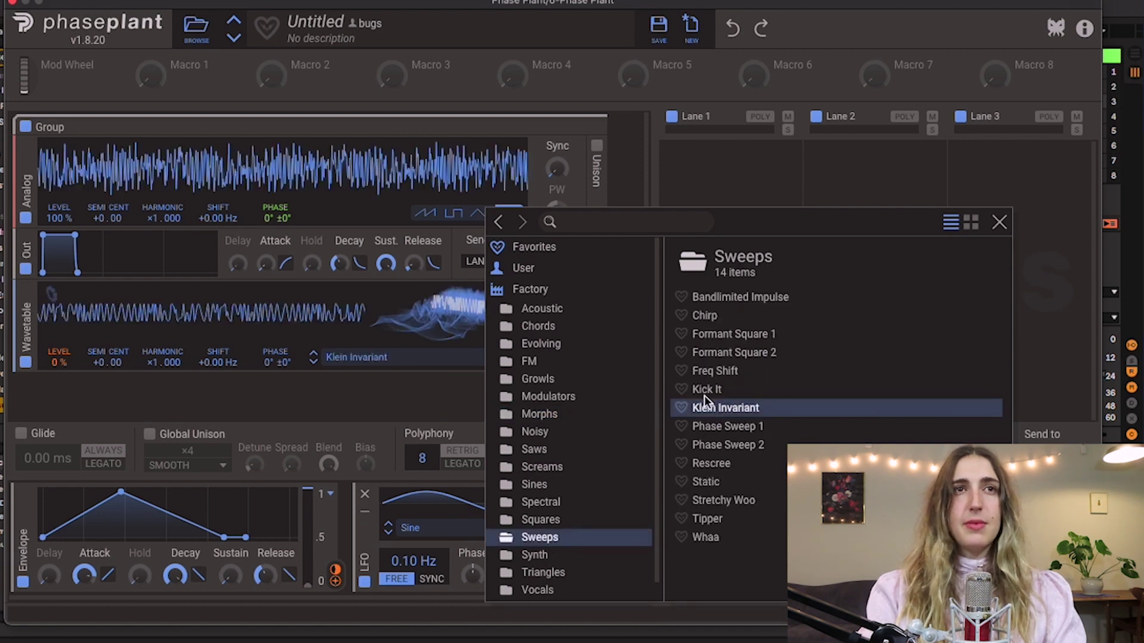
{"action": "left_click", "coordinate": [369, 514]}
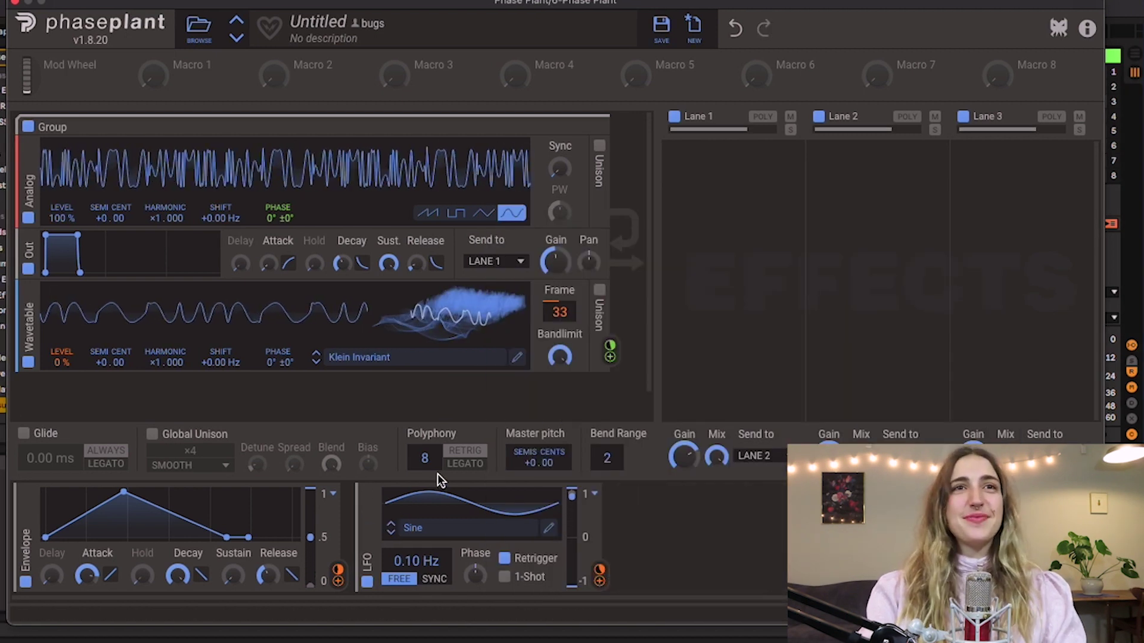
- Add a second Wavetable generator modulating Klein Invariant's phase
{"action": "left_click", "coordinate": [303, 397]}
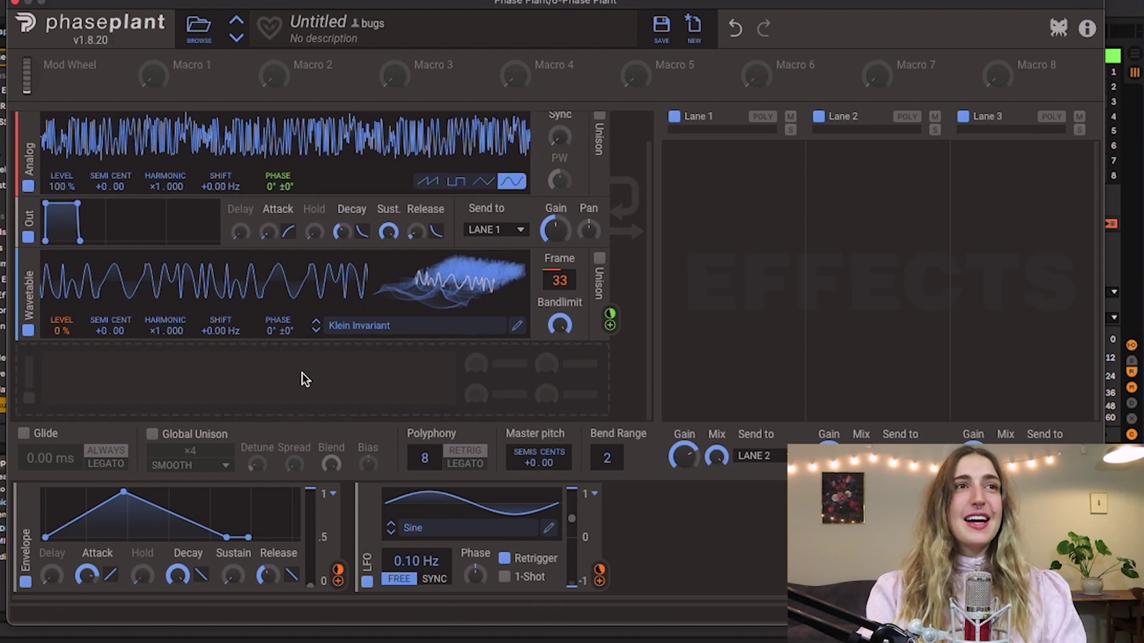
{"action": "left_click", "coordinate": [340, 489]}
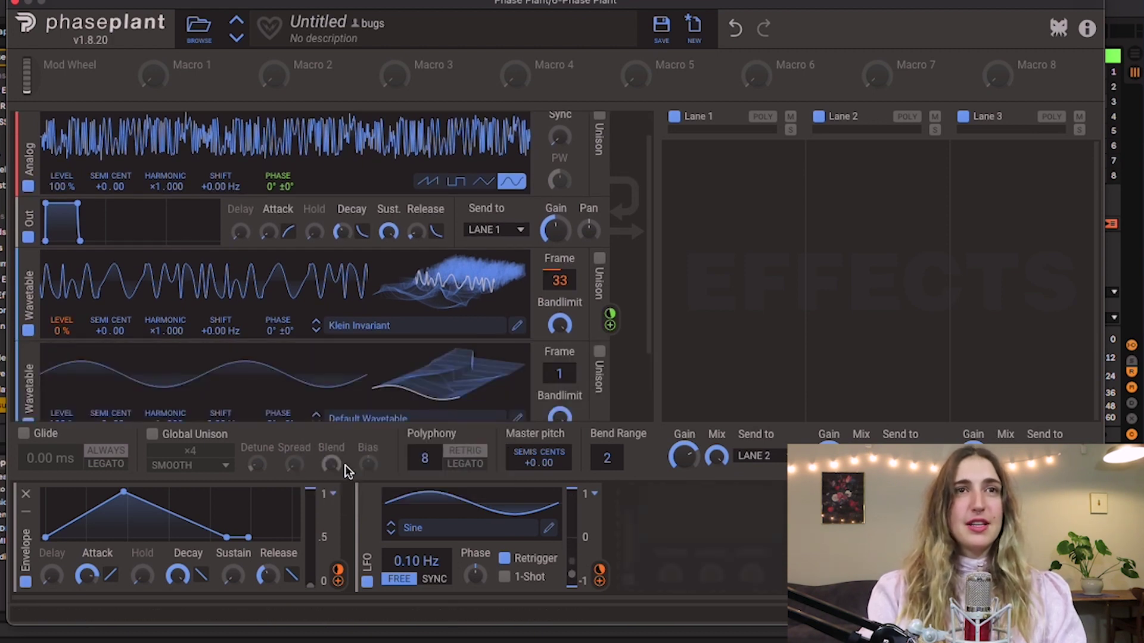
{"action": "scroll", "coordinate": [459, 390], "scroll_direction": "down", "scroll_amount": 3}
{"action": "scroll", "coordinate": [587, 358], "scroll_direction": "up", "scroll_amount": 1}
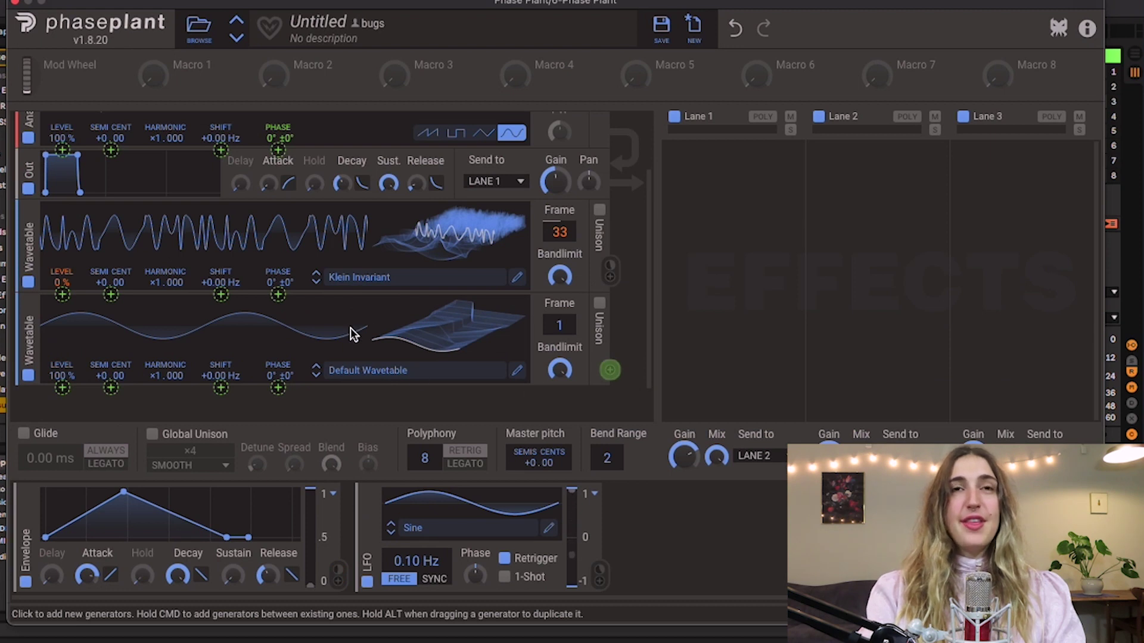
{"action": "left_click", "coordinate": [277, 294]}
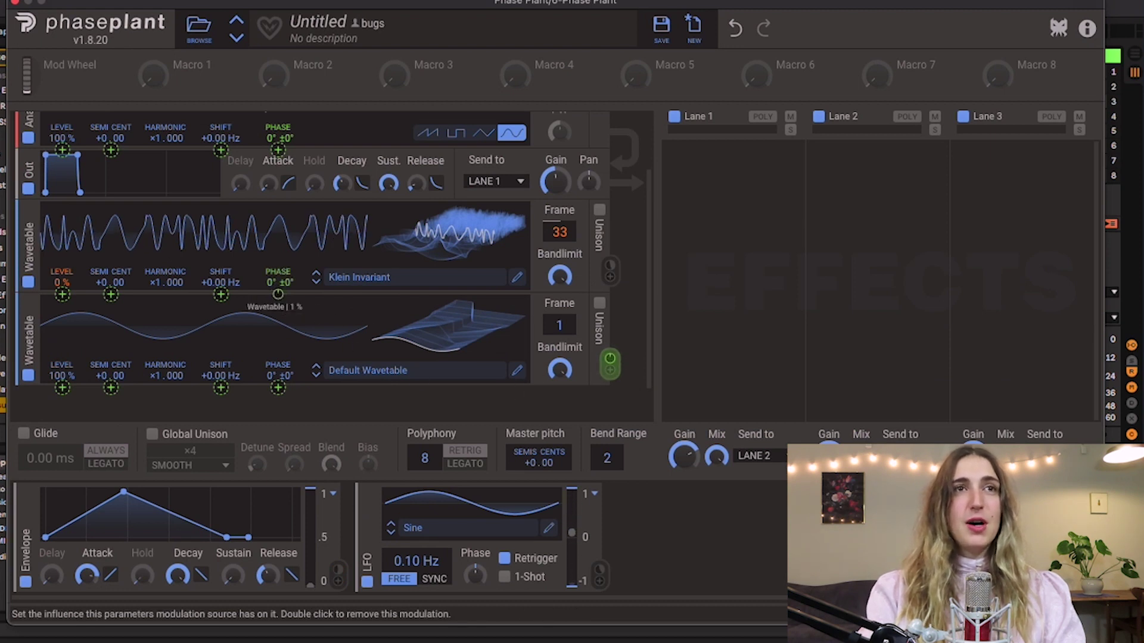
{"action": "key", "text": "Escape"}
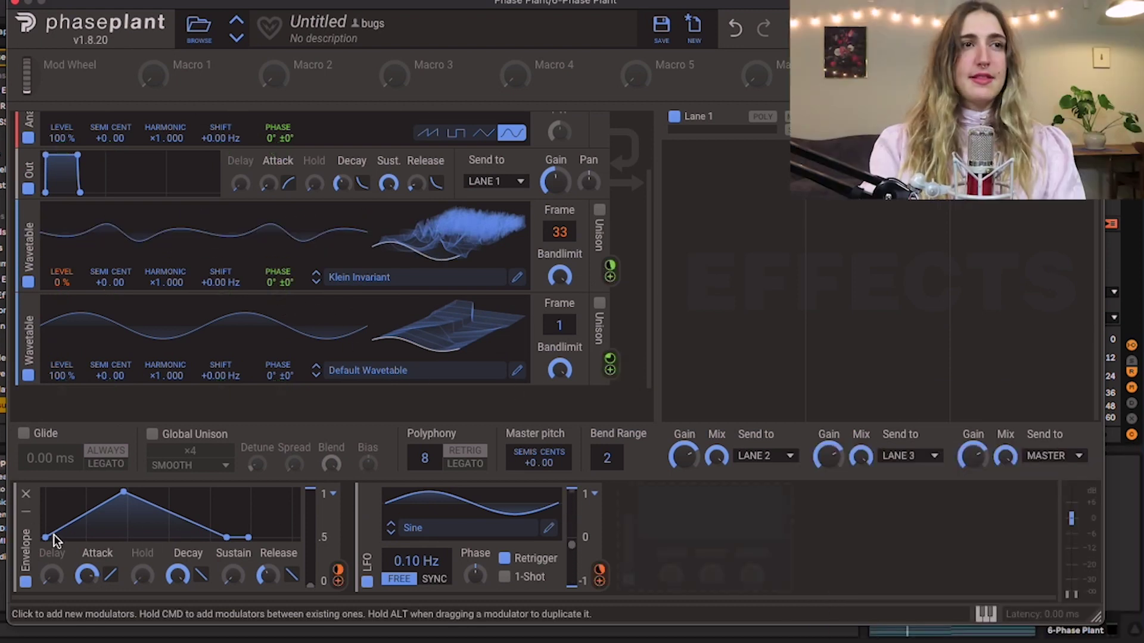
- Duplicate the envelope, route it to the second Wavetable's level, and set a 3.86 s attack
{"action": "left_click_drag", "start_coordinate": [22, 543], "coordinate": [868, 539]}
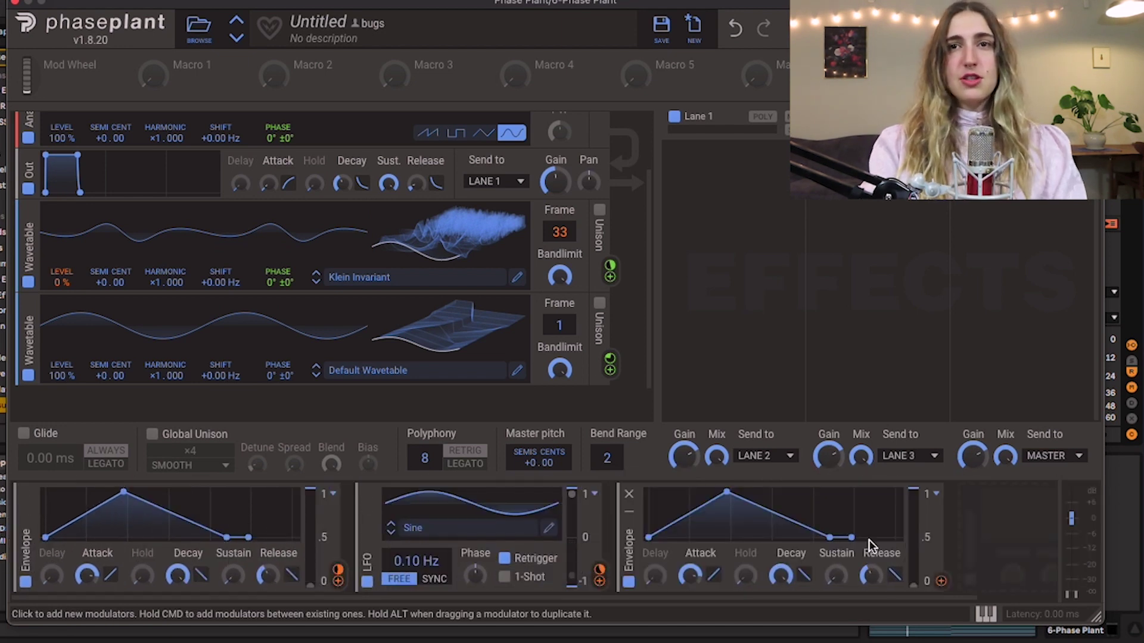
{"action": "left_click", "coordinate": [942, 581]}
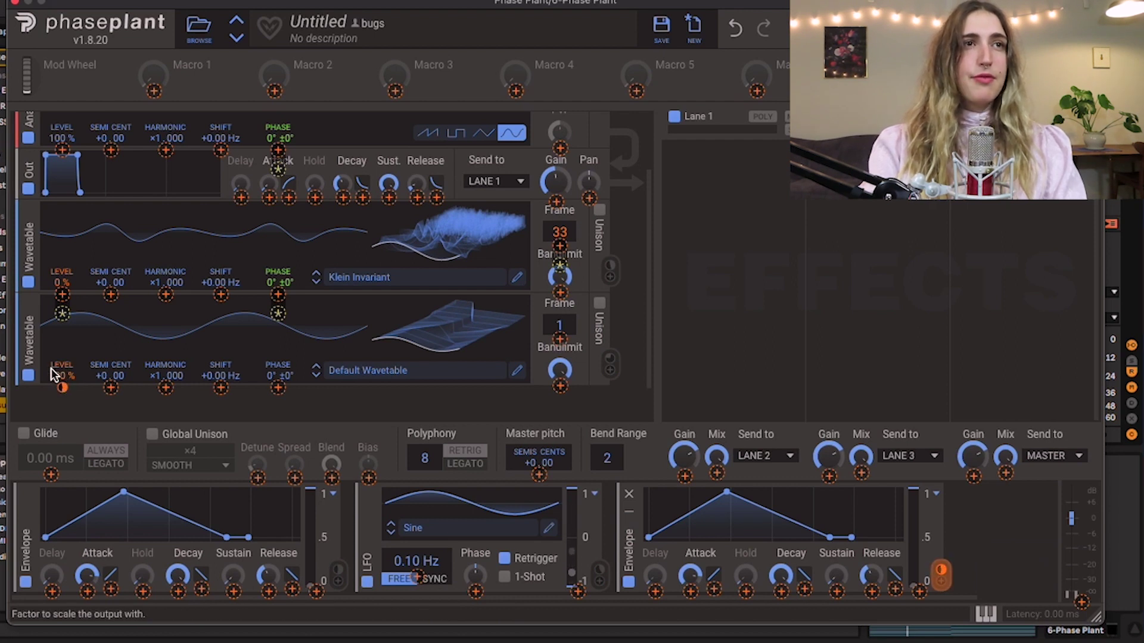
{"action": "left_click", "coordinate": [60, 388]}
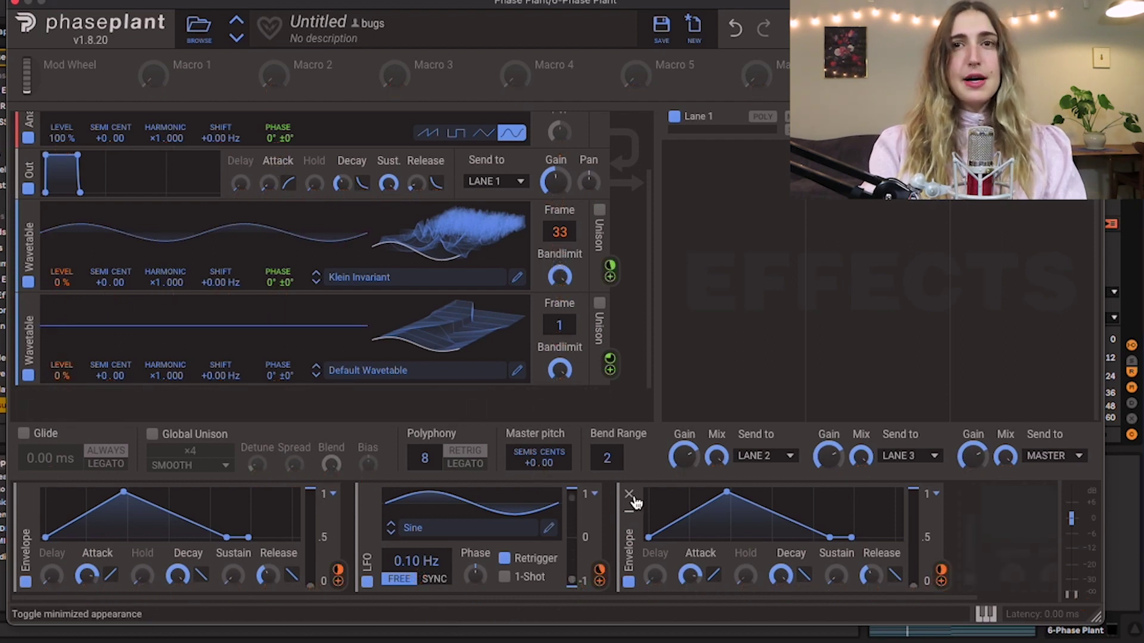
{"action": "left_click_drag", "start_coordinate": [690, 574], "coordinate": [690, 571]}
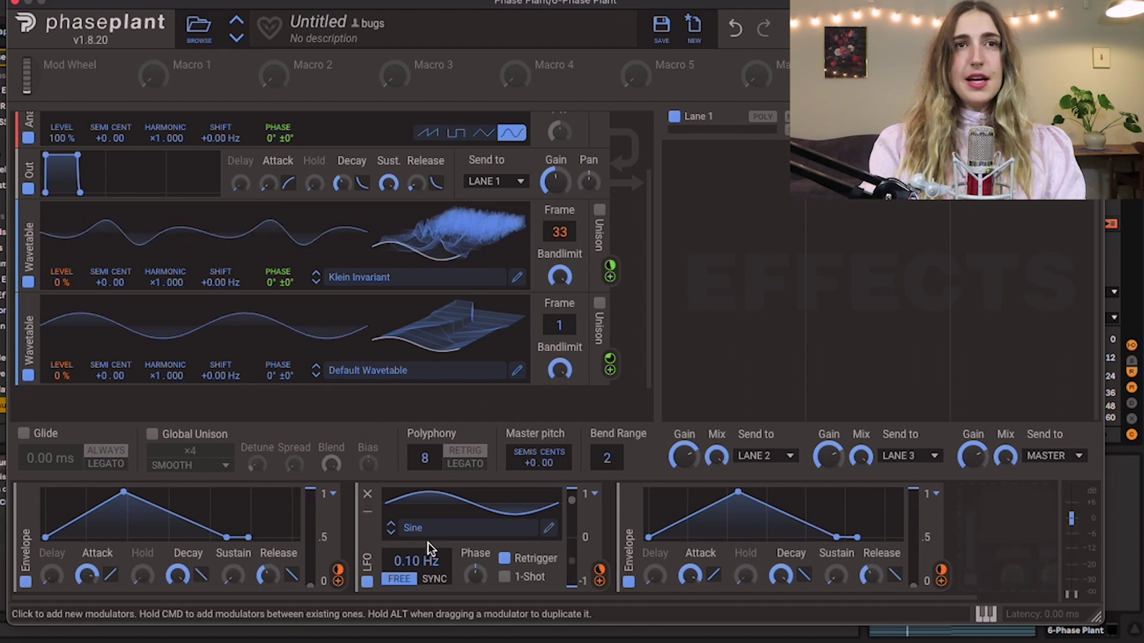
- Load the Sweeping table from the Synth category into the second Wavetable
{"action": "left_click", "coordinate": [334, 371]}
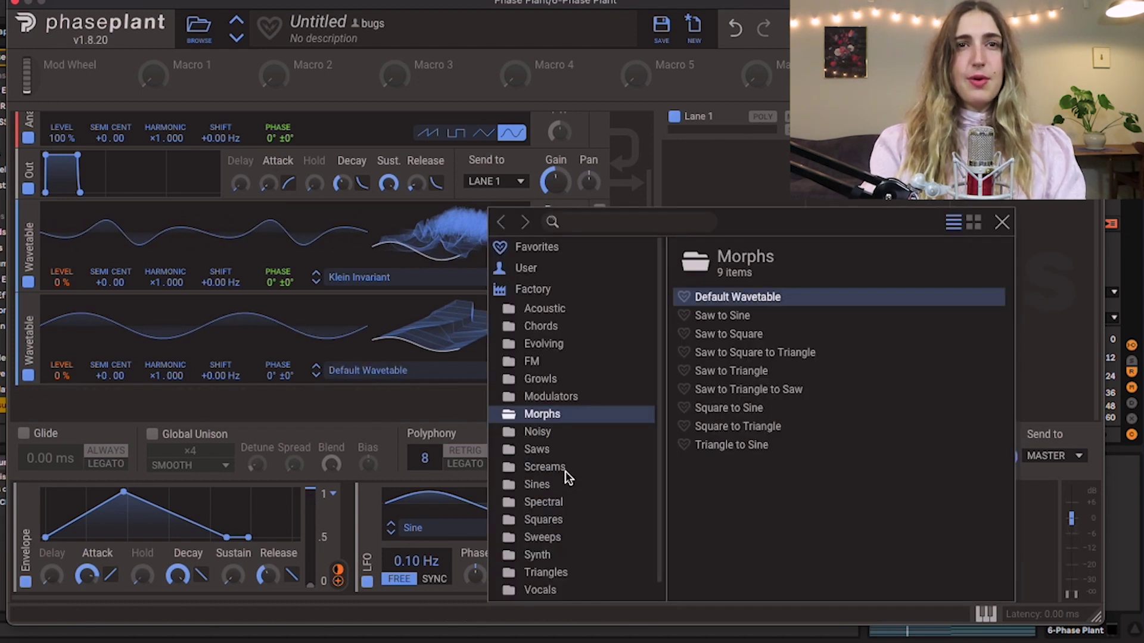
{"action": "left_click", "coordinate": [542, 556]}
{"action": "left_click", "coordinate": [723, 352]}
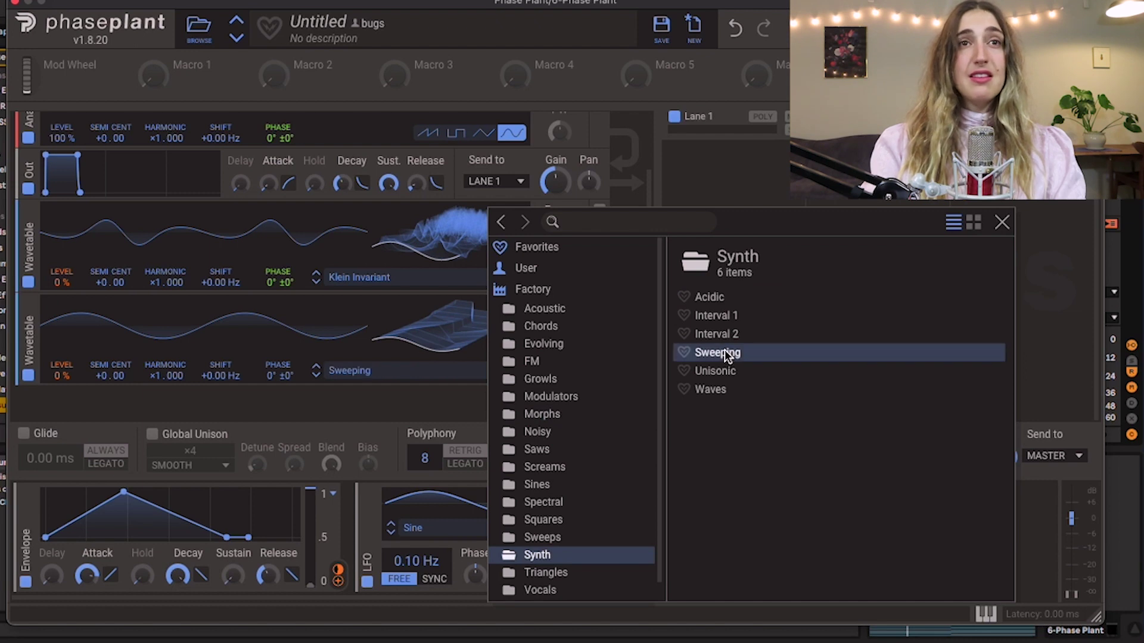
{"action": "left_click", "coordinate": [416, 356]}
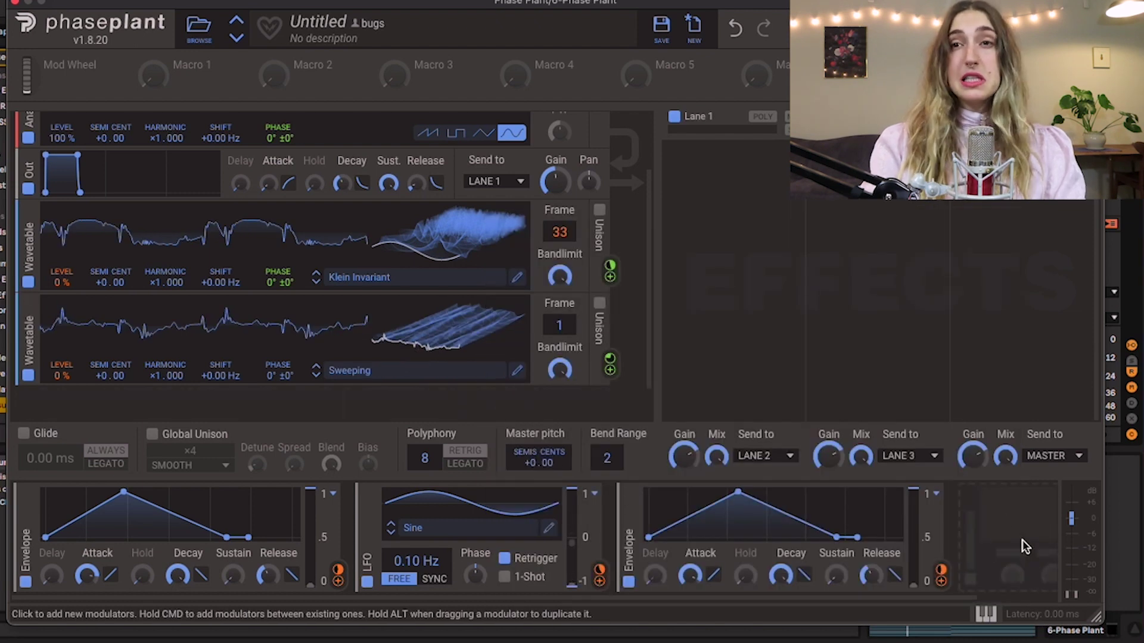
- Route the existing 0.10 Hz LFO to the second Wavetable's Frame at 51 %
{"action": "left_click", "coordinate": [941, 536]}
{"action": "left_click", "coordinate": [939, 575]}
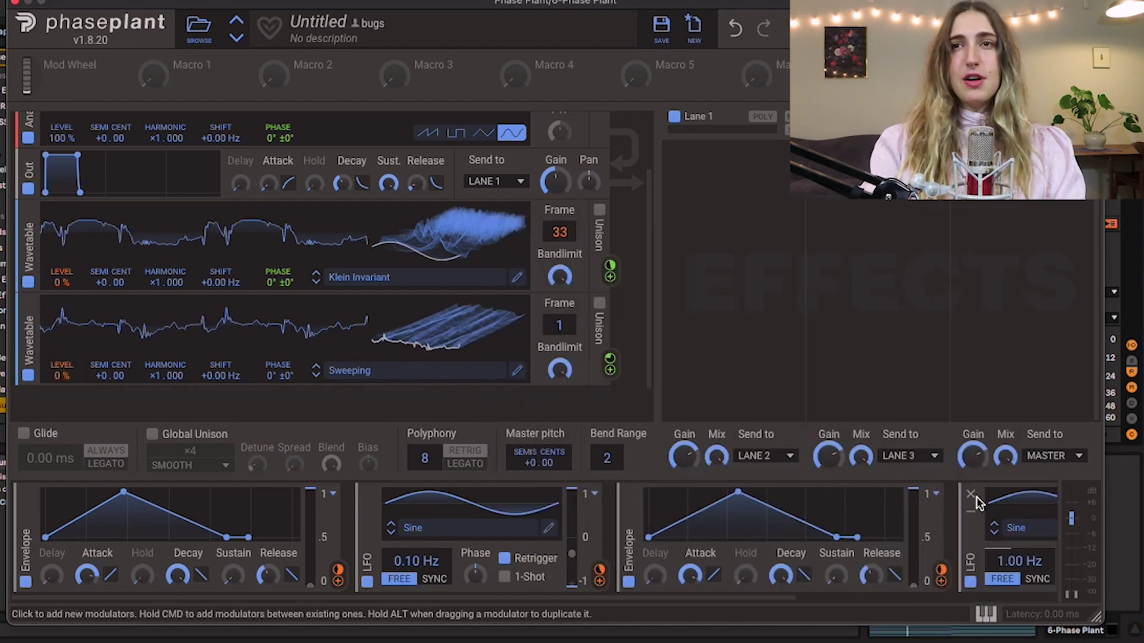
{"action": "left_click", "coordinate": [971, 497]}
{"action": "left_click", "coordinate": [598, 573]}
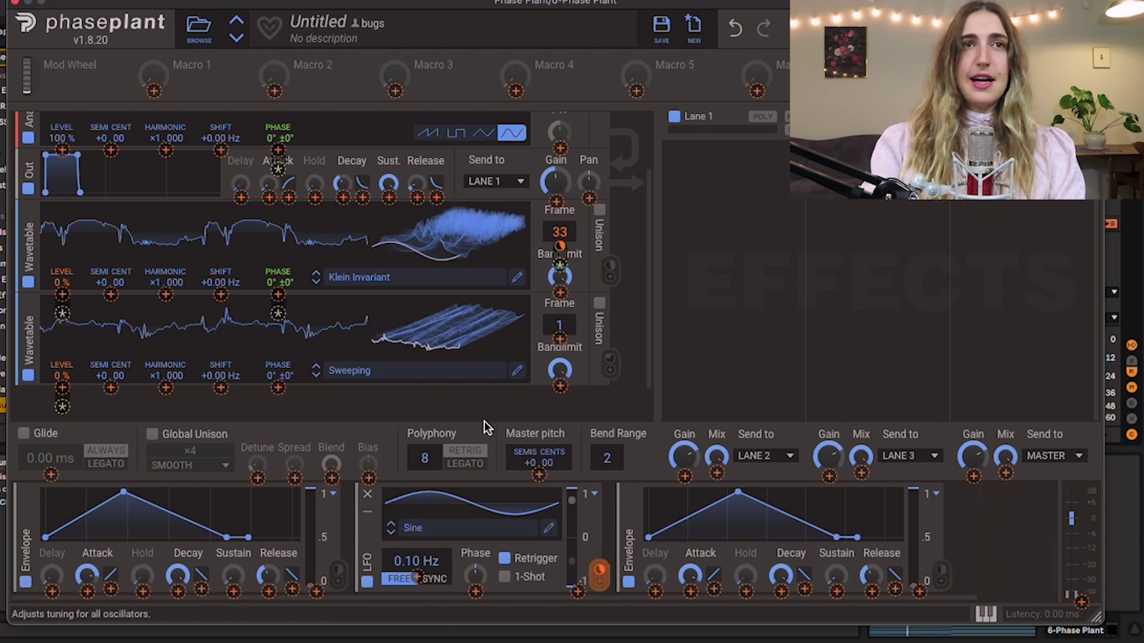
{"action": "left_click", "coordinate": [560, 338]}
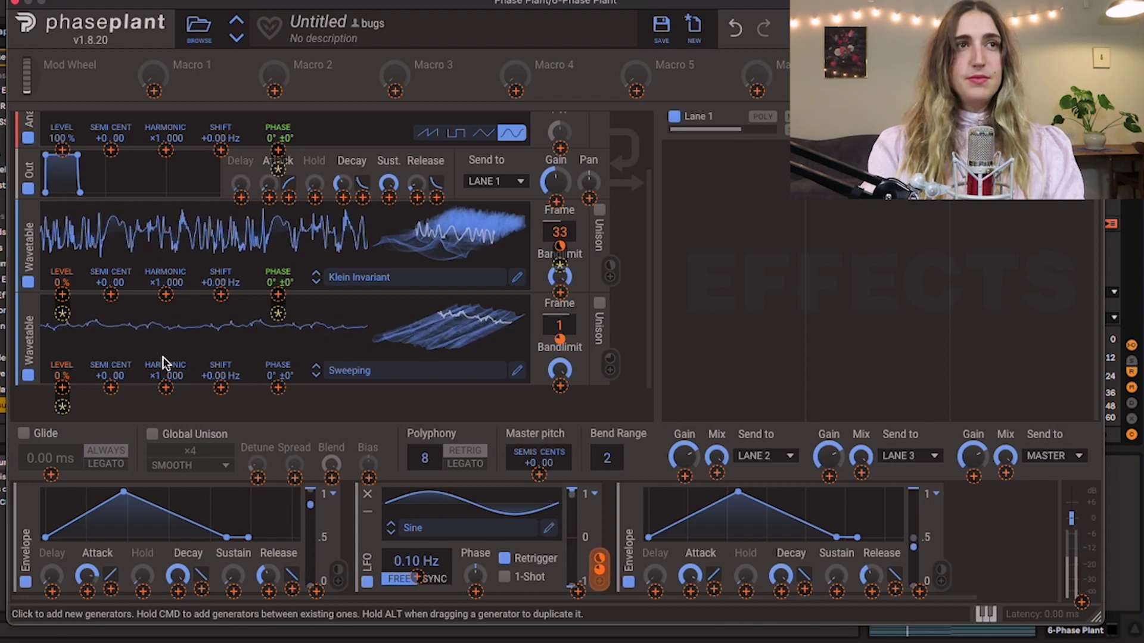
- Swap the second Wavetable's table for Square to Sine from Morphs
{"action": "left_click", "coordinate": [345, 373]}
{"action": "left_click", "coordinate": [551, 405]}
{"action": "left_click", "coordinate": [542, 422]}
{"action": "left_click", "coordinate": [739, 416]}
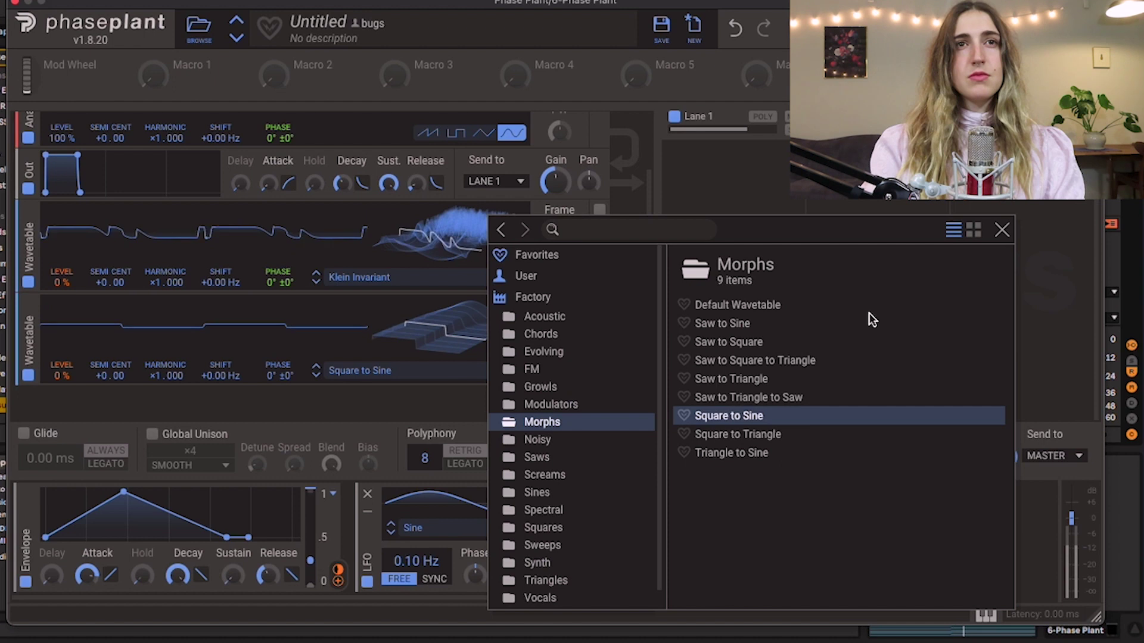
{"action": "left_click", "coordinate": [1003, 234]}
{"action": "scroll", "coordinate": [299, 380], "scroll_direction": "up", "scroll_amount": 3}
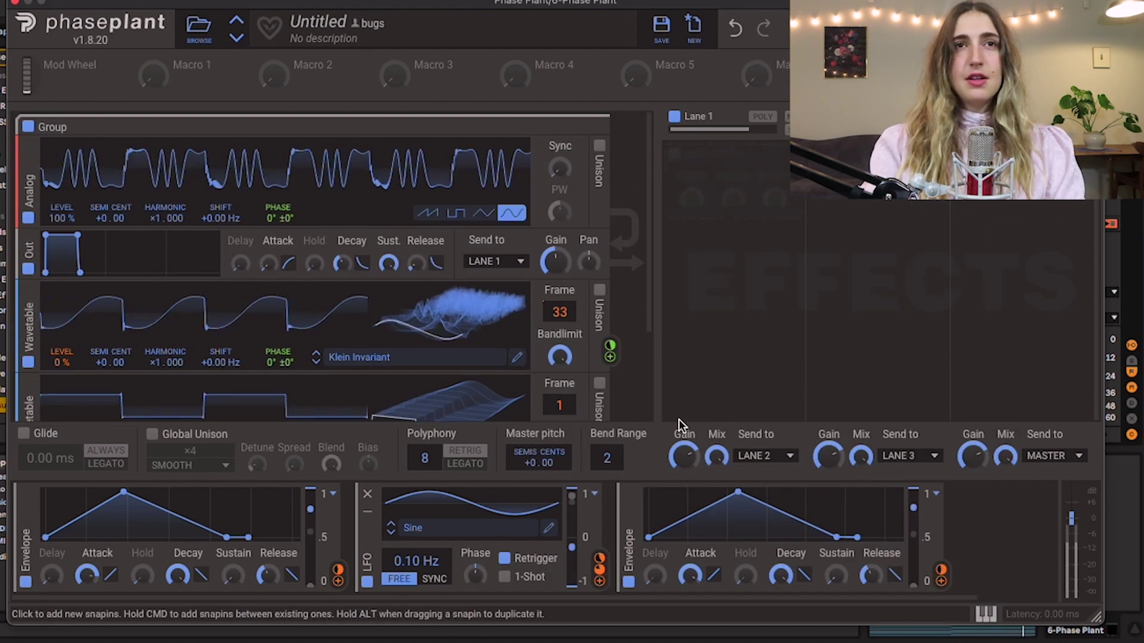
- Drive Analog Sync with a smoothed 0.27 Hz Random modulator and give the Analog ×4 unison with spread
{"action": "left_click", "coordinate": [1006, 536]}
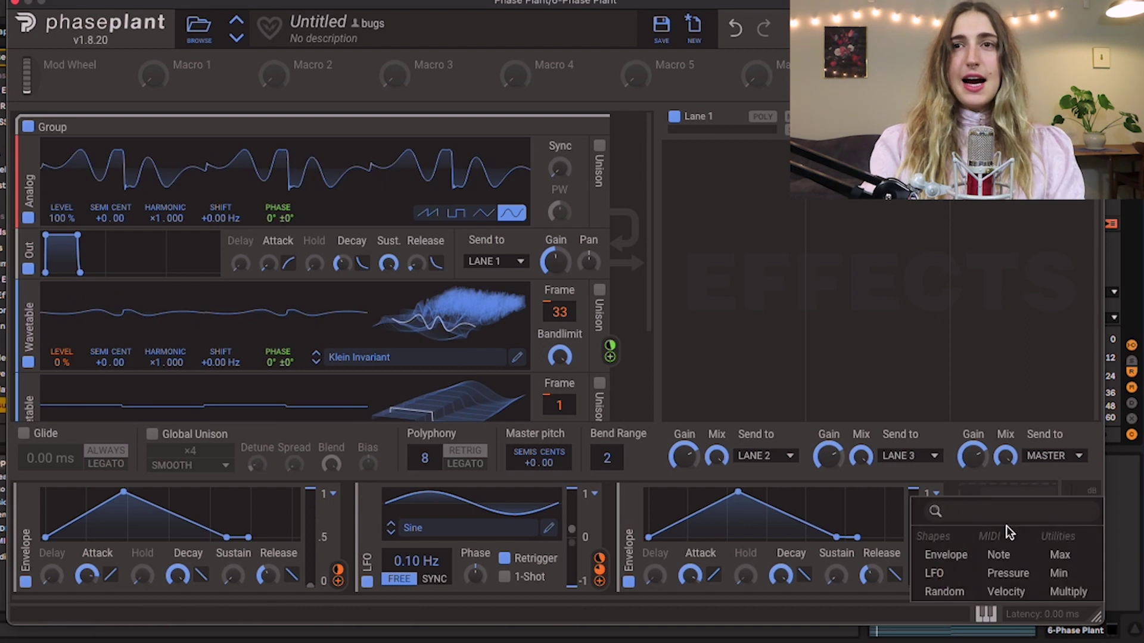
{"action": "left_click", "coordinate": [944, 593]}
{"action": "left_click", "coordinate": [366, 509]}
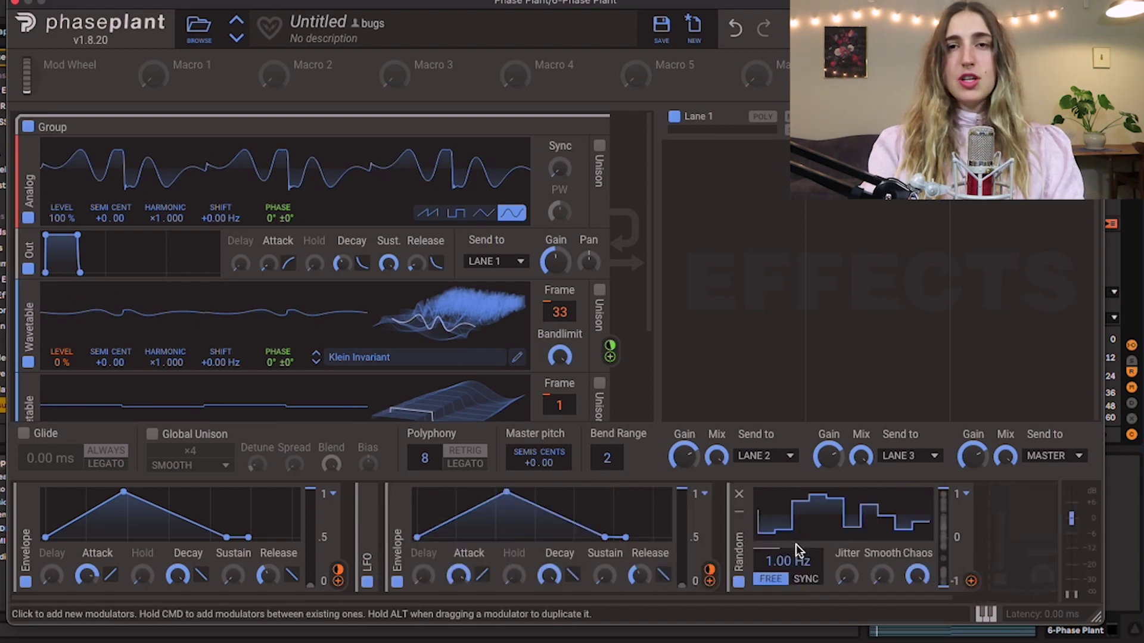
{"action": "left_click_drag", "start_coordinate": [972, 582], "coordinate": [569, 148]}
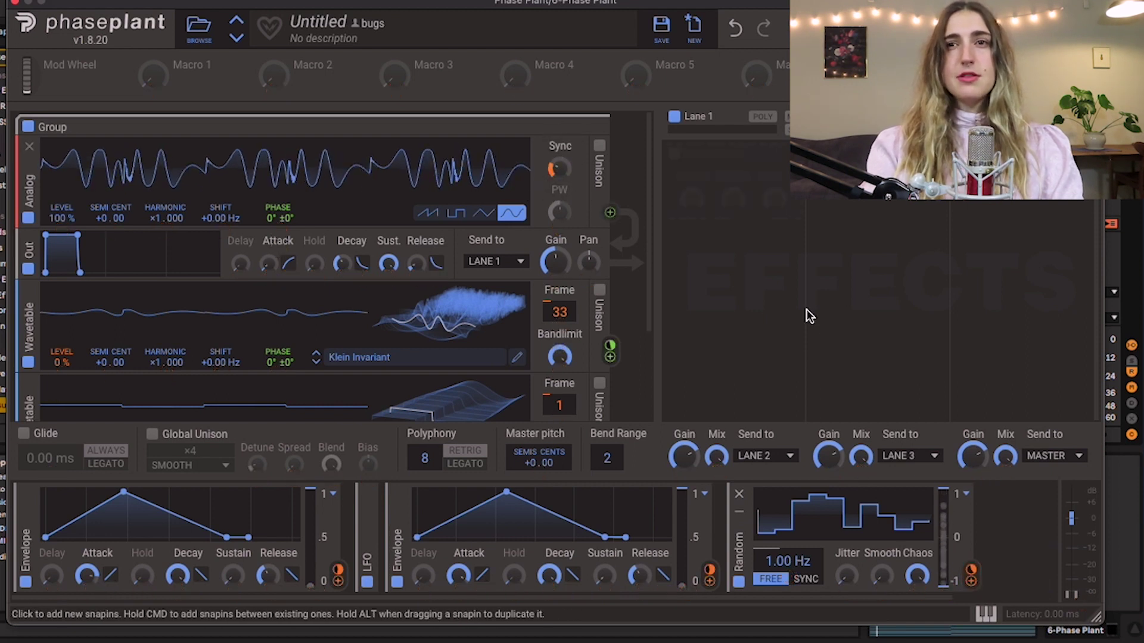
{"action": "left_click_drag", "start_coordinate": [788, 561], "coordinate": [798, 590]}
{"action": "mouse_move", "coordinate": [881, 575]}
{"action": "left_click_drag", "start_coordinate": [881, 578], "coordinate": [883, 554]}
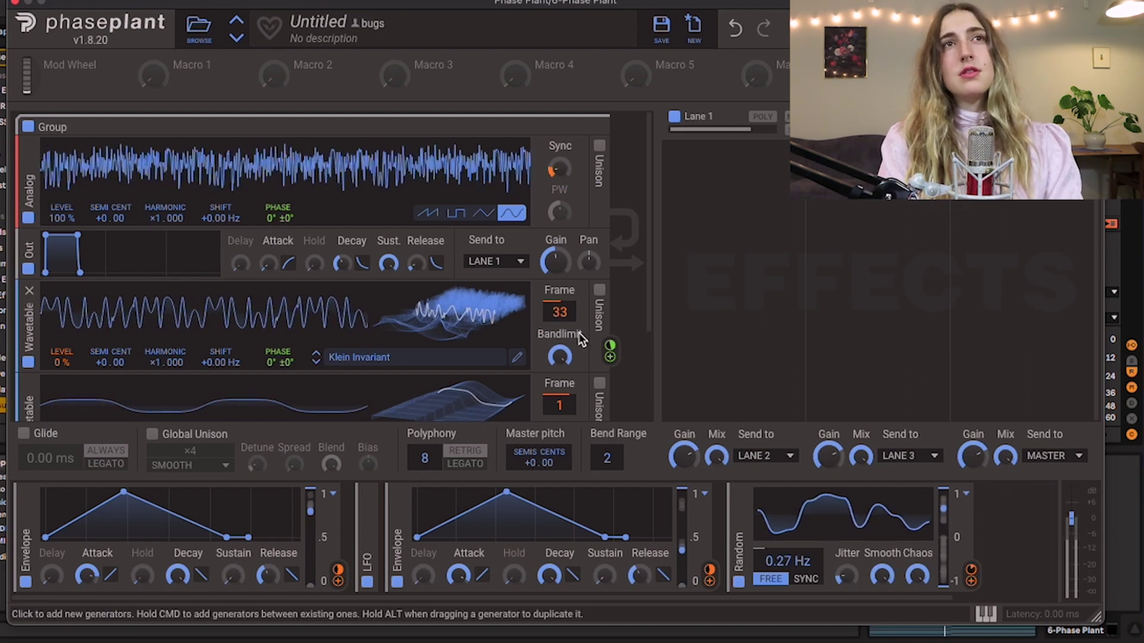
{"action": "left_click", "coordinate": [600, 147]}
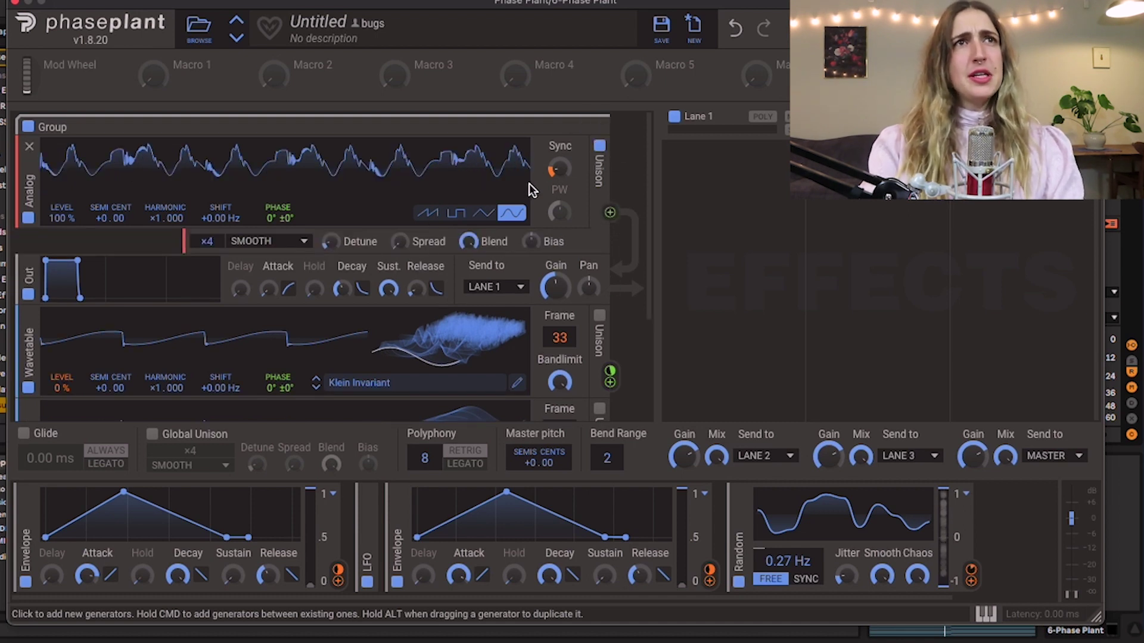
{"action": "left_click_drag", "start_coordinate": [399, 241], "coordinate": [401, 234]}
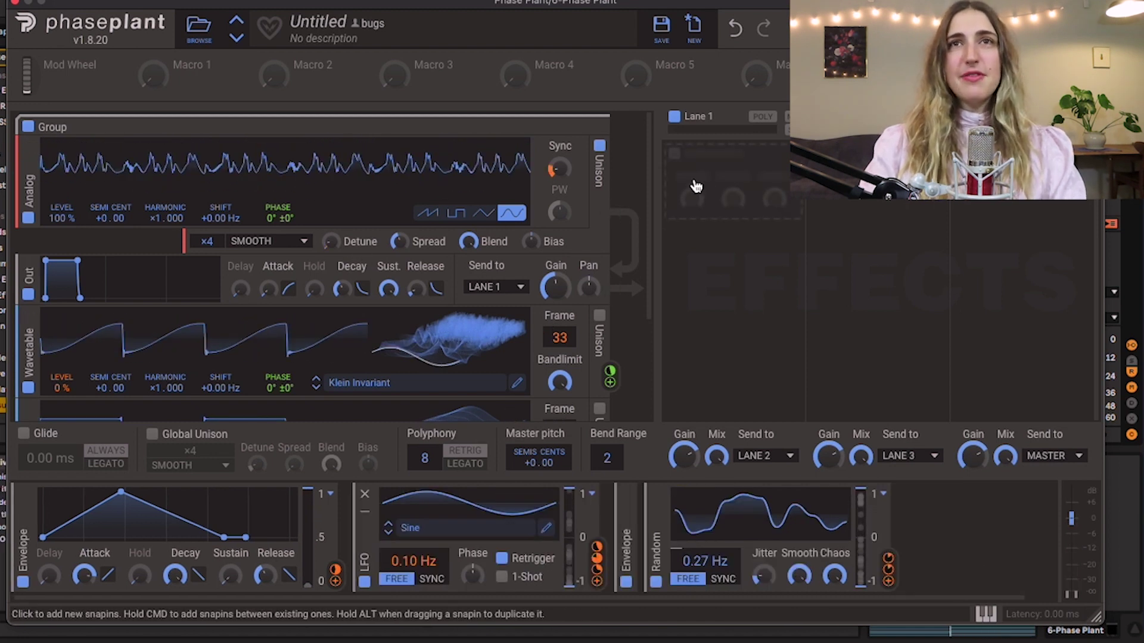
- Put a Chorus followed by a 1/16-synced ping-pong Delay in Lane 1
{"action": "left_click", "coordinate": [746, 182]}
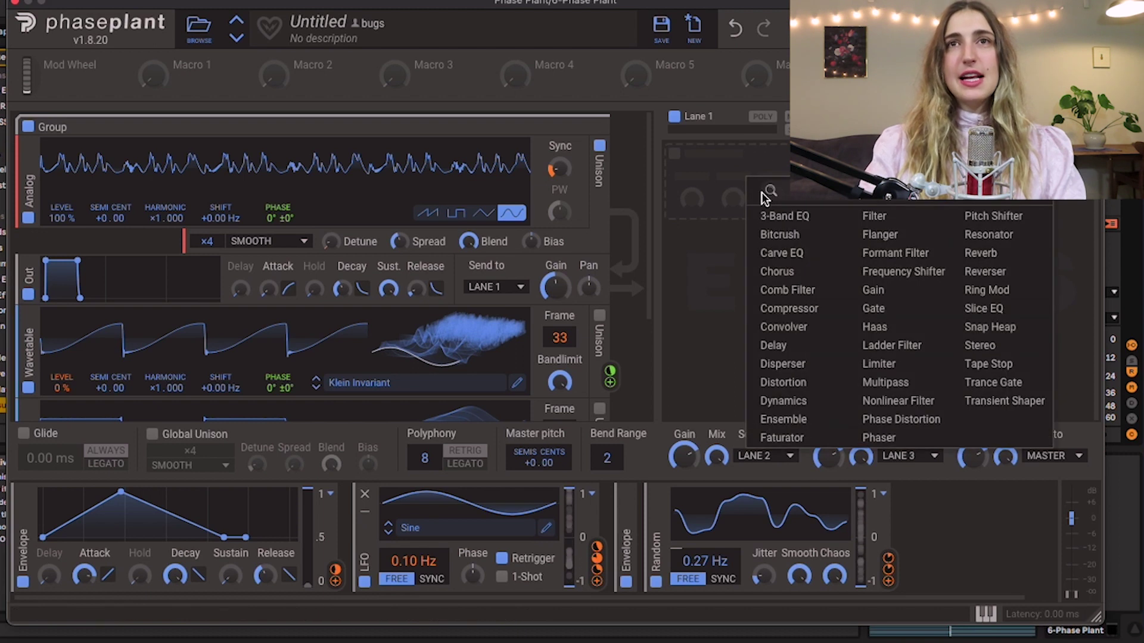
{"action": "left_click", "coordinate": [797, 271]}
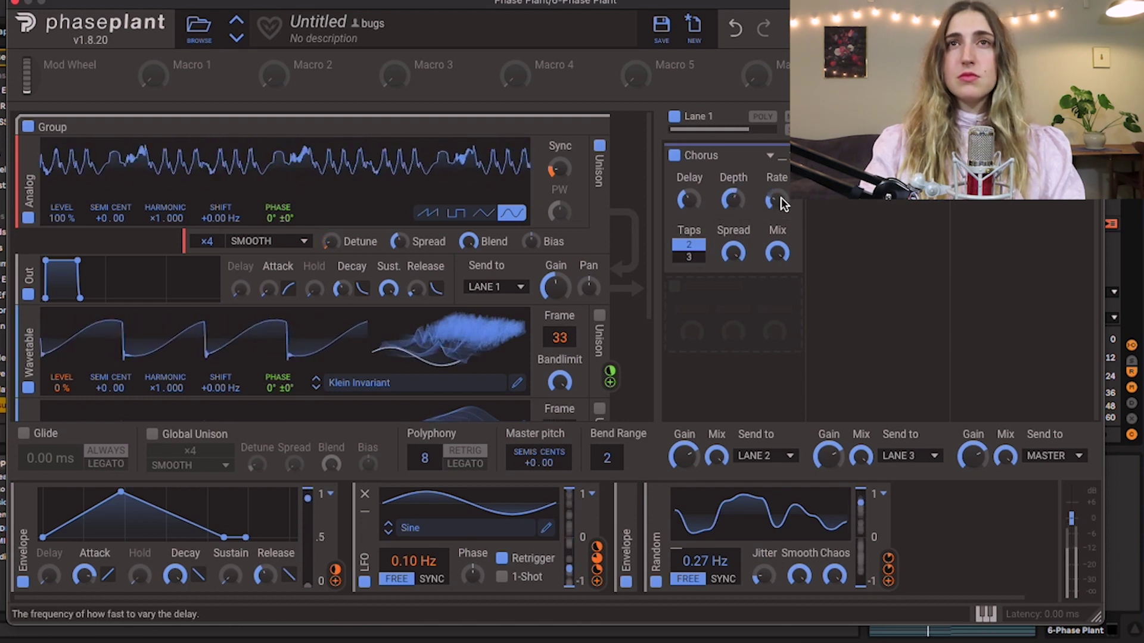
{"action": "left_click", "coordinate": [750, 316]}
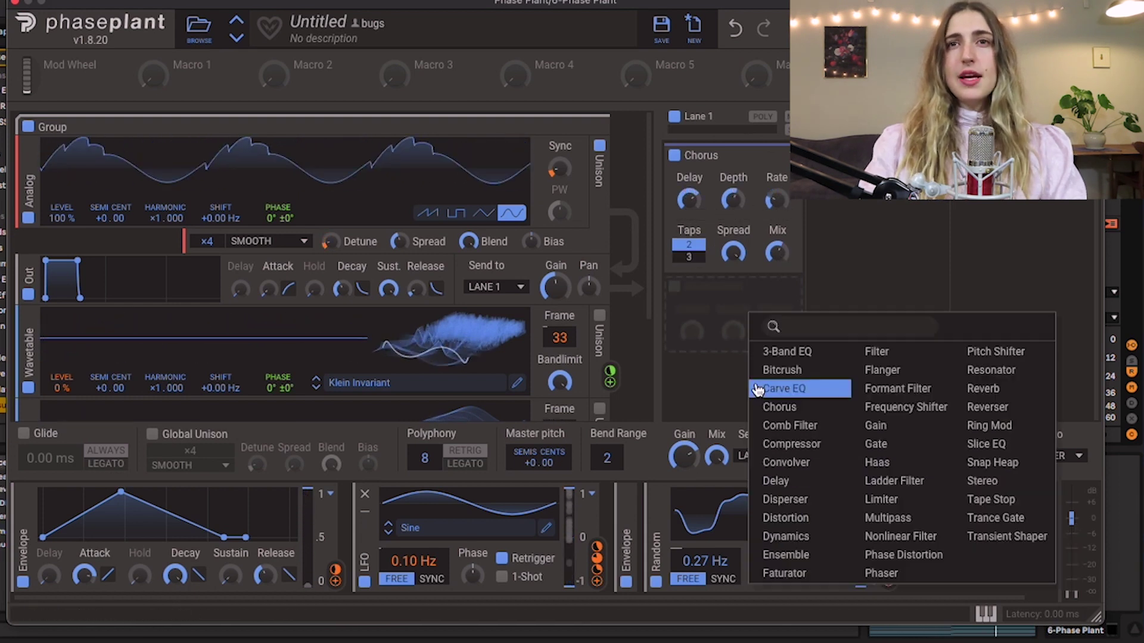
{"action": "left_click", "coordinate": [797, 482]}
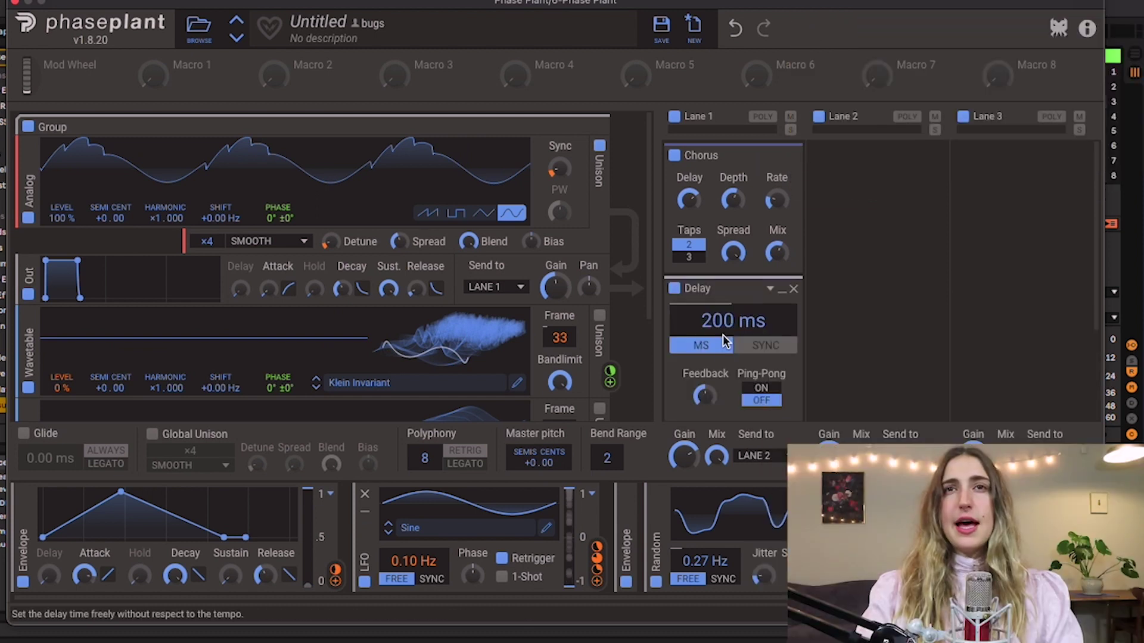
{"action": "left_click", "coordinate": [765, 346]}
{"action": "left_click", "coordinate": [761, 388]}
- Add a notch Filter to Lane 2 with its Cutoff modulated 13 % by the envelope
{"action": "left_click", "coordinate": [843, 193]}
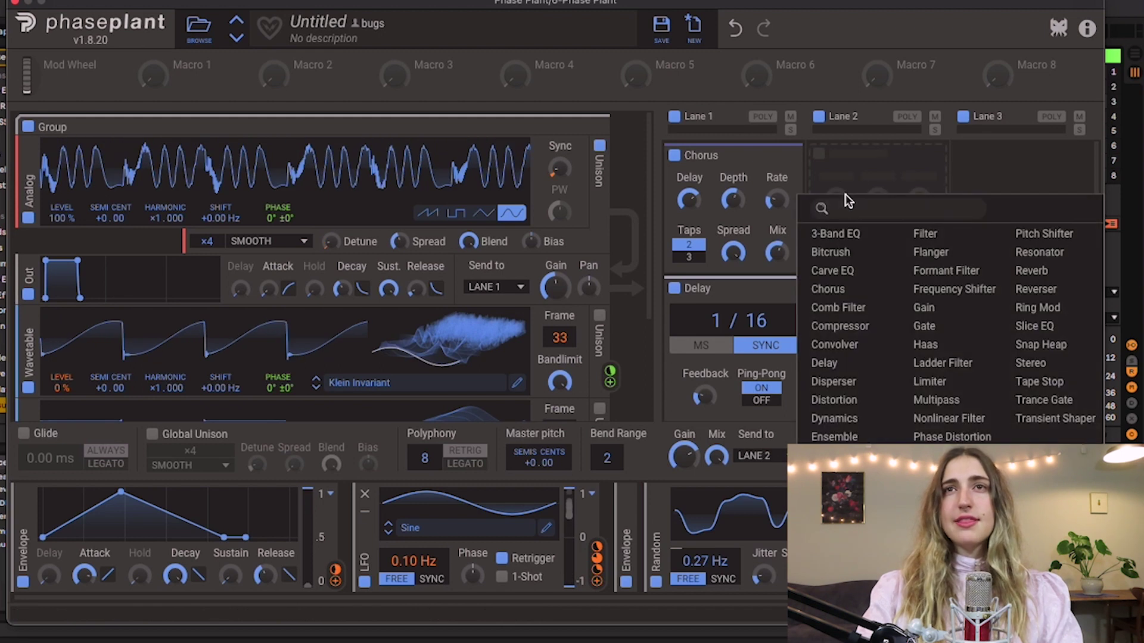
{"action": "left_click", "coordinate": [923, 235]}
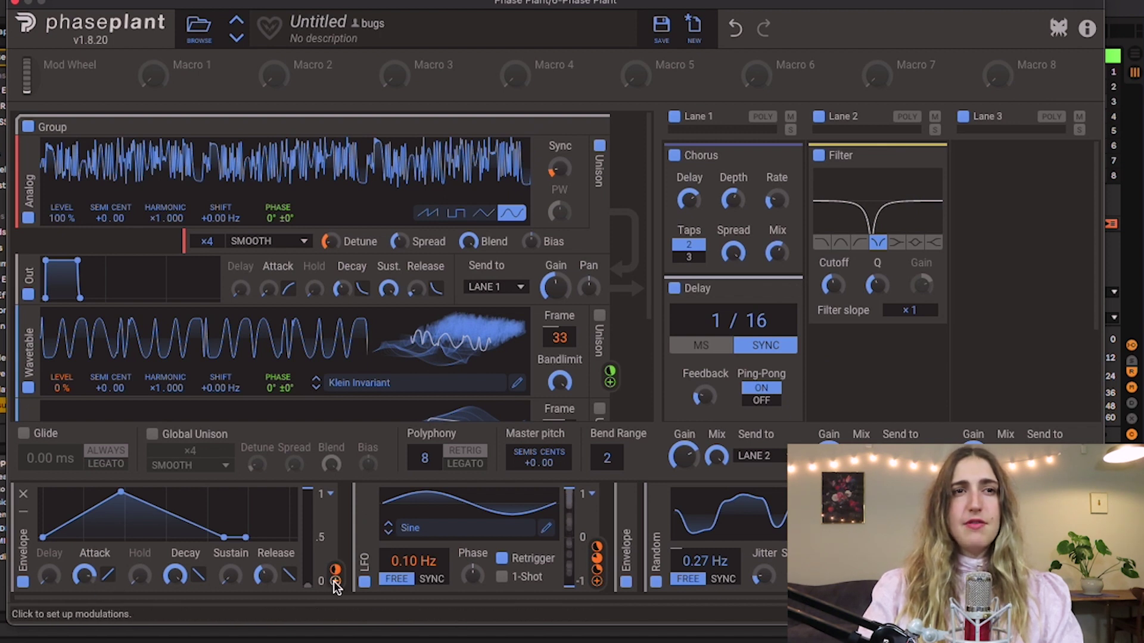
{"action": "left_click_drag", "start_coordinate": [335, 581], "coordinate": [837, 305]}
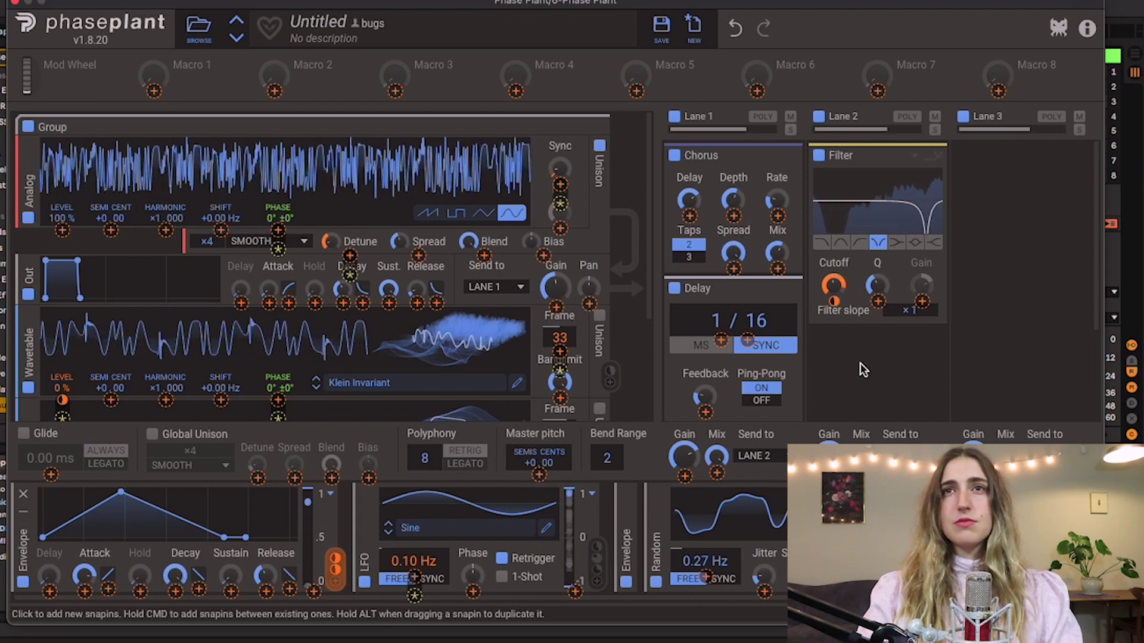
- Add a low-pass Filter after the notch, its Cutoff driven 45 % by the envelope
{"action": "left_click", "coordinate": [834, 357]}
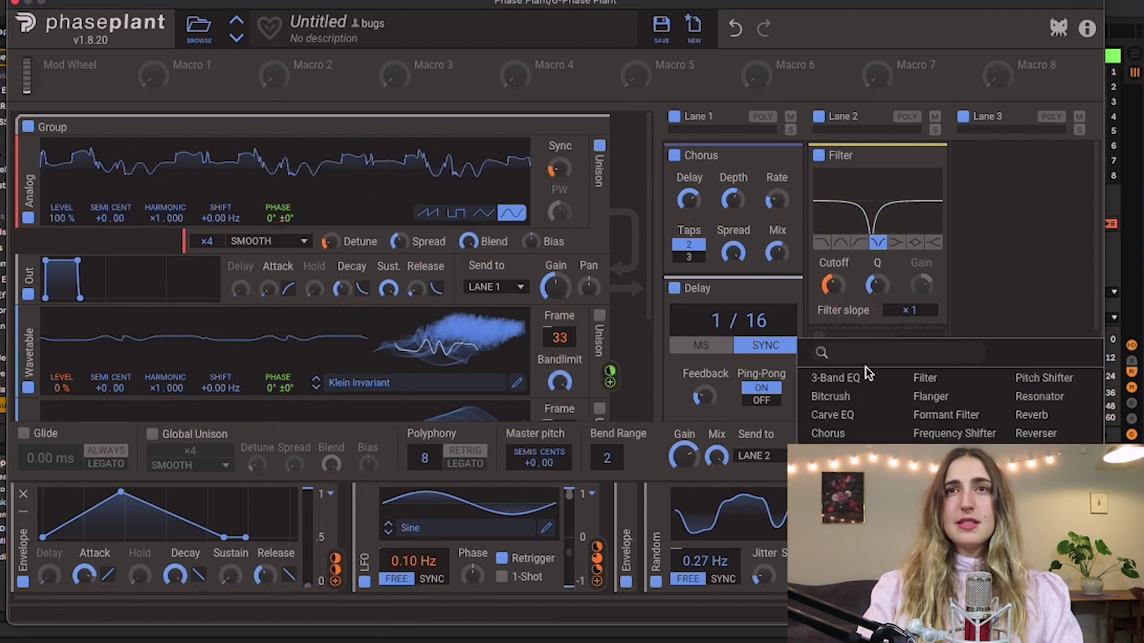
{"action": "left_click", "coordinate": [885, 374]}
{"action": "scroll", "coordinate": [885, 381], "scroll_direction": "down", "scroll_amount": 3}
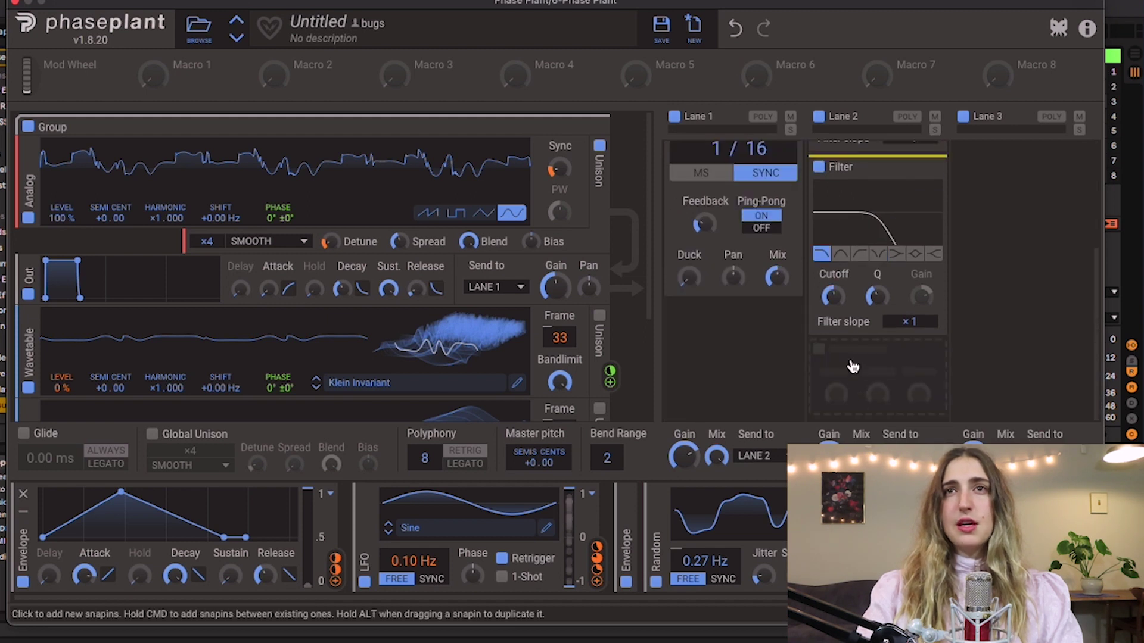
{"action": "scroll", "coordinate": [852, 357], "scroll_direction": "up", "scroll_amount": 3}
{"action": "scroll", "coordinate": [867, 357], "scroll_direction": "down", "scroll_amount": 3}
{"action": "scroll", "coordinate": [848, 286], "scroll_direction": "up", "scroll_amount": 1}
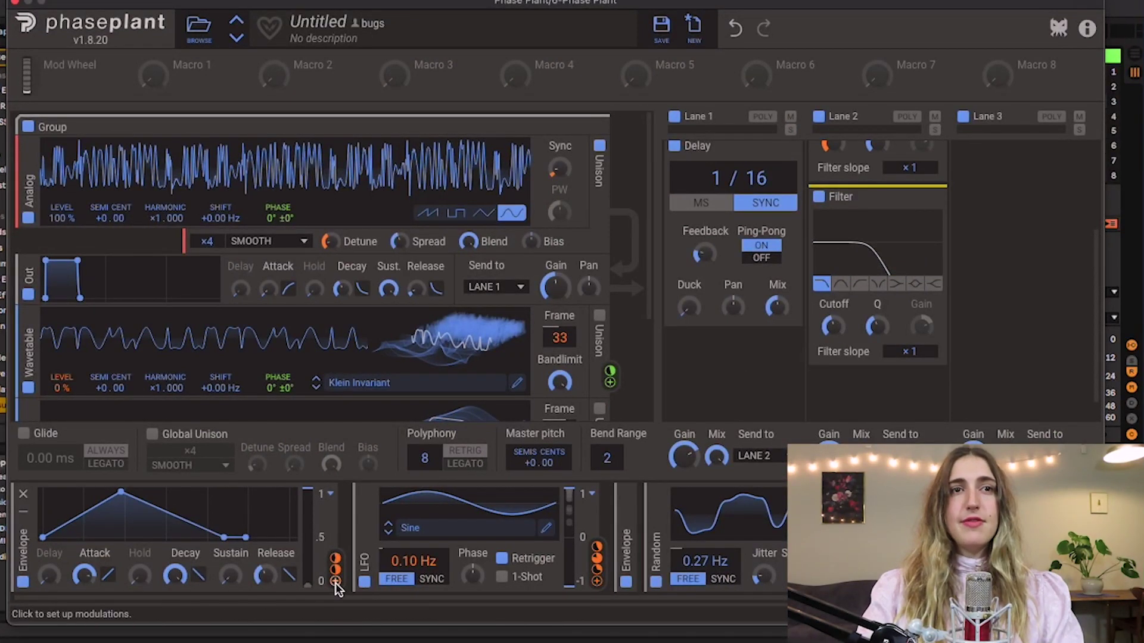
{"action": "left_click_drag", "start_coordinate": [337, 587], "coordinate": [846, 347]}
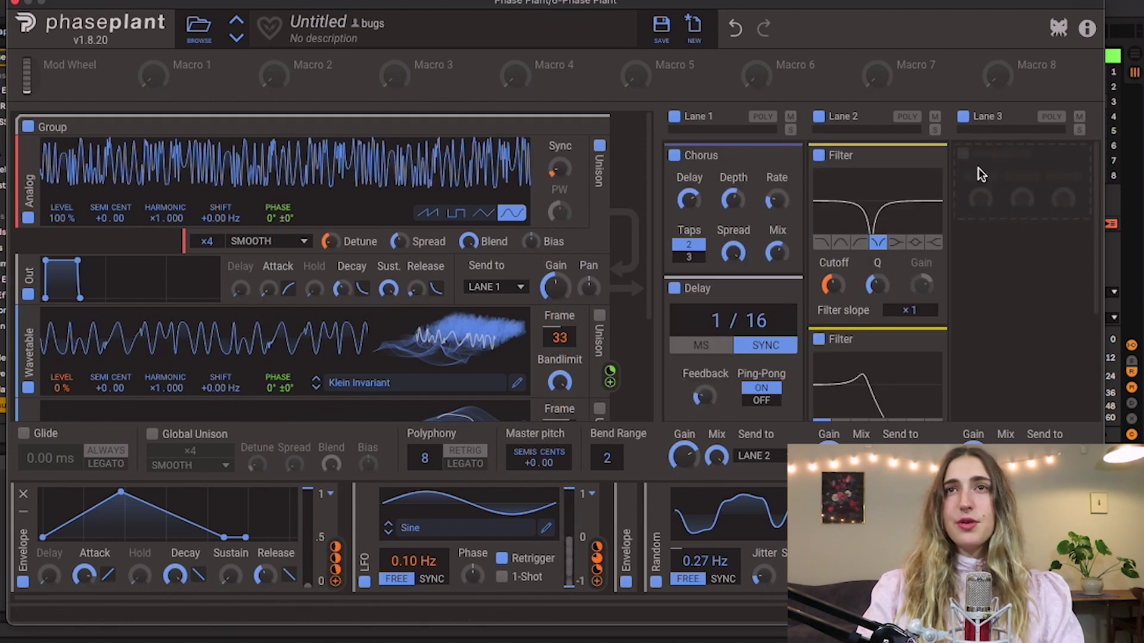
- Add a Convolver to Lane 3 and load the Chicly Diffuse impulse response from the Delays folder
{"action": "left_click", "coordinate": [980, 173]}
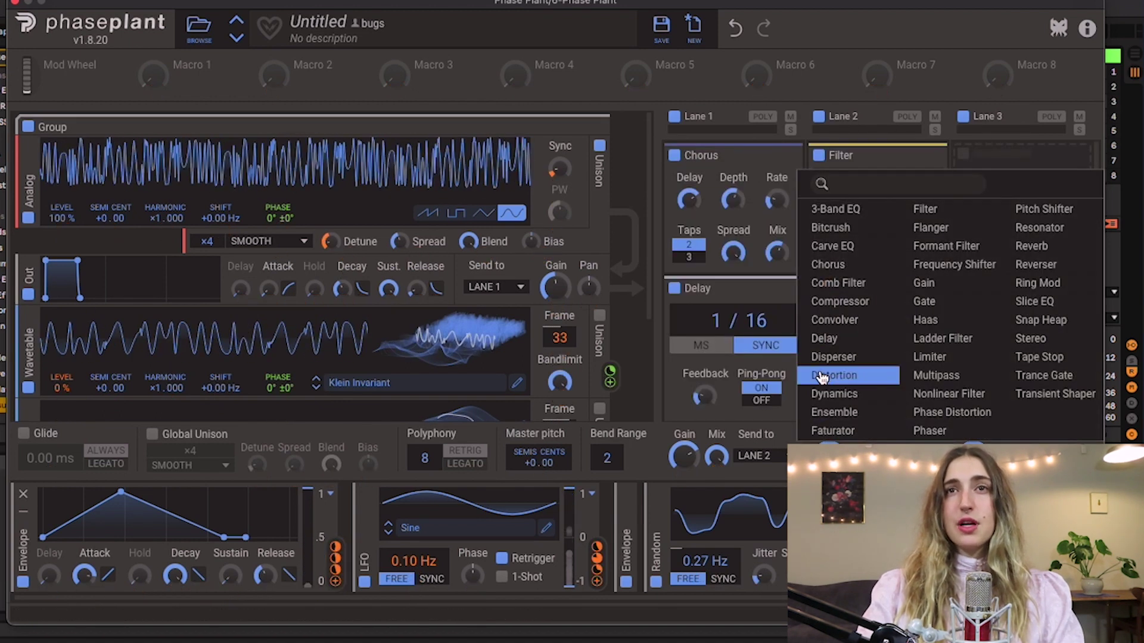
{"action": "left_click", "coordinate": [845, 321]}
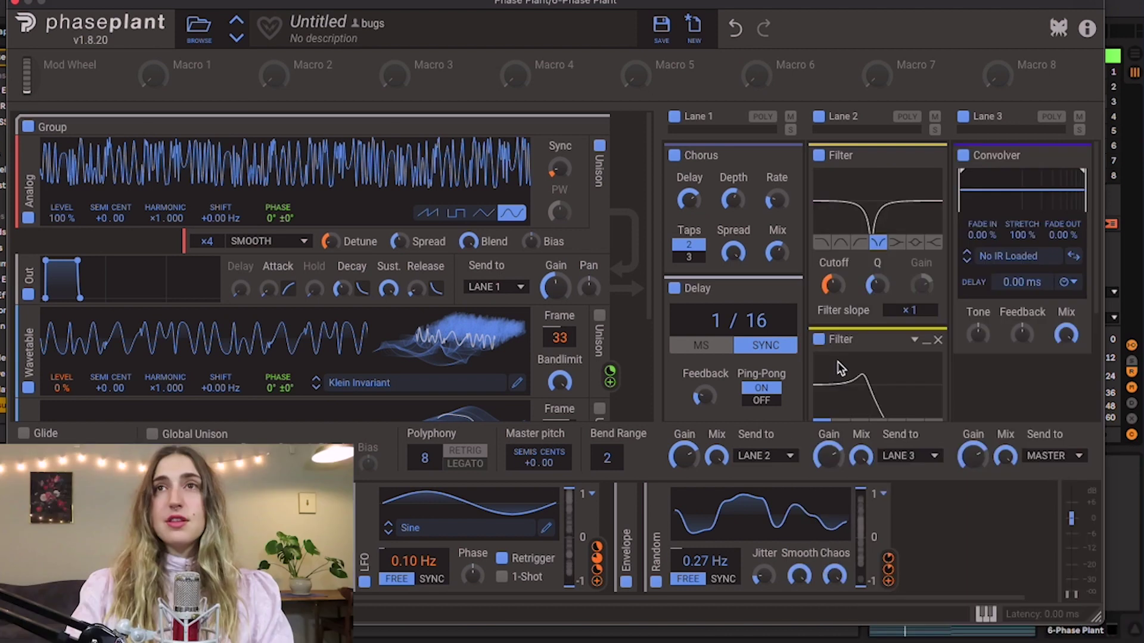
{"action": "left_click", "coordinate": [990, 260]}
{"action": "scroll", "coordinate": [867, 477], "scroll_direction": "down", "scroll_amount": 4}
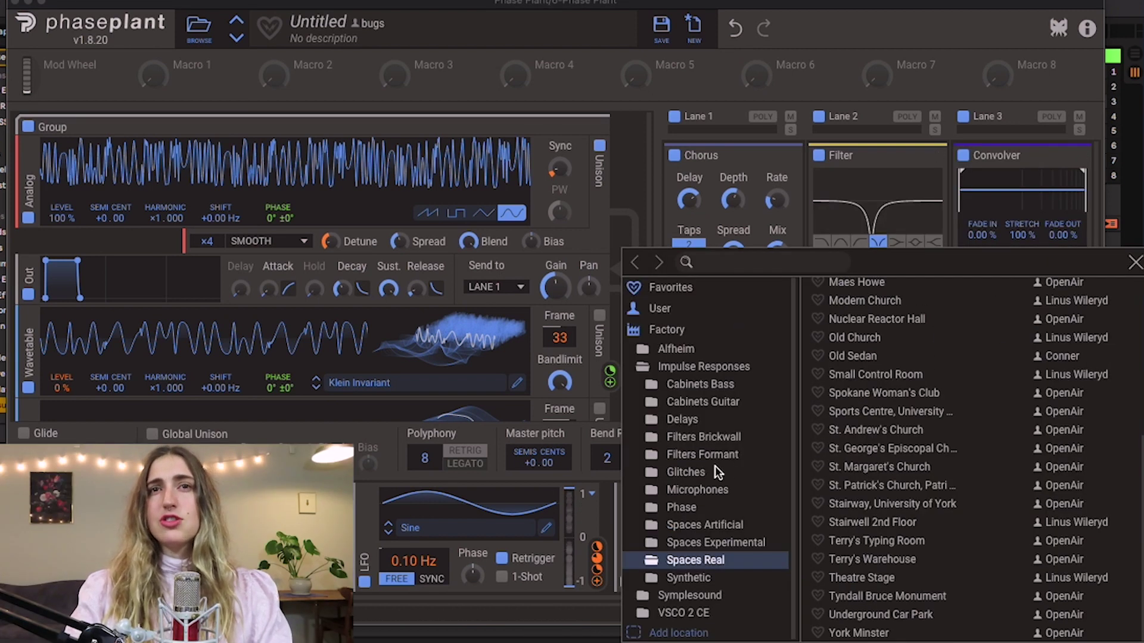
{"action": "left_click", "coordinate": [685, 418]}
{"action": "left_click", "coordinate": [866, 411]}
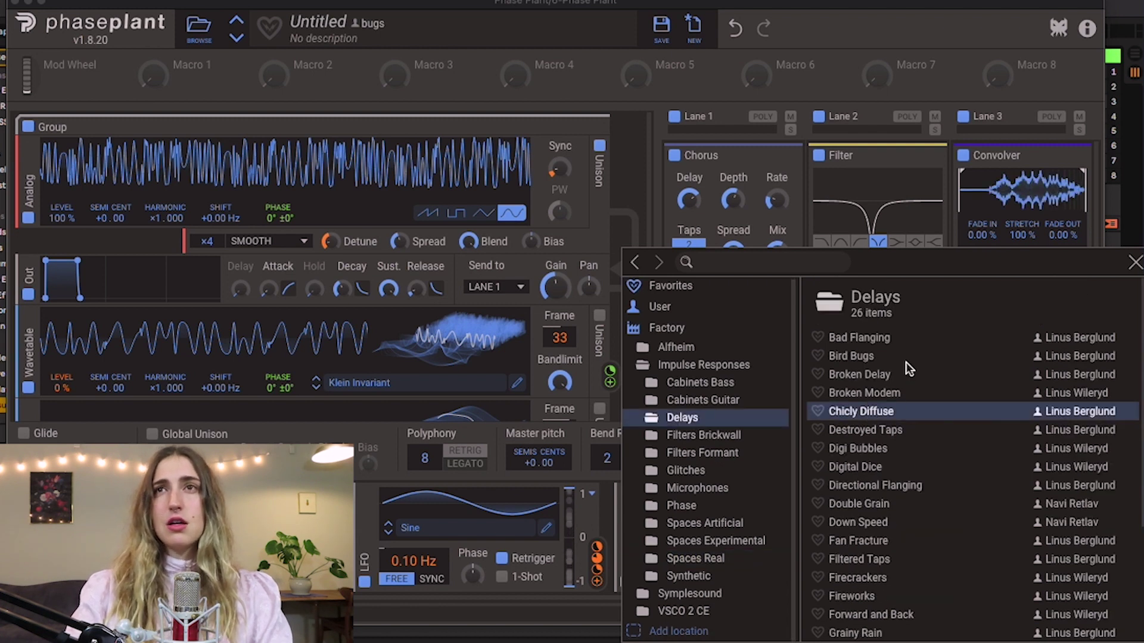
{"action": "key", "text": "Escape"}
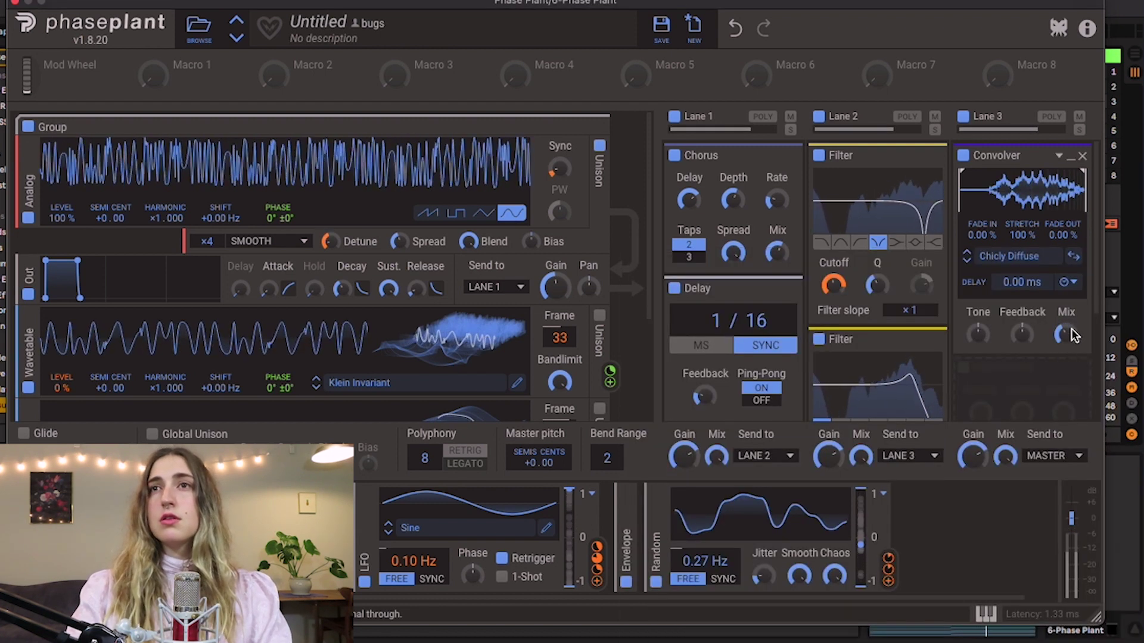
{"action": "scroll", "coordinate": [1003, 378], "scroll_direction": "down", "scroll_amount": 3}
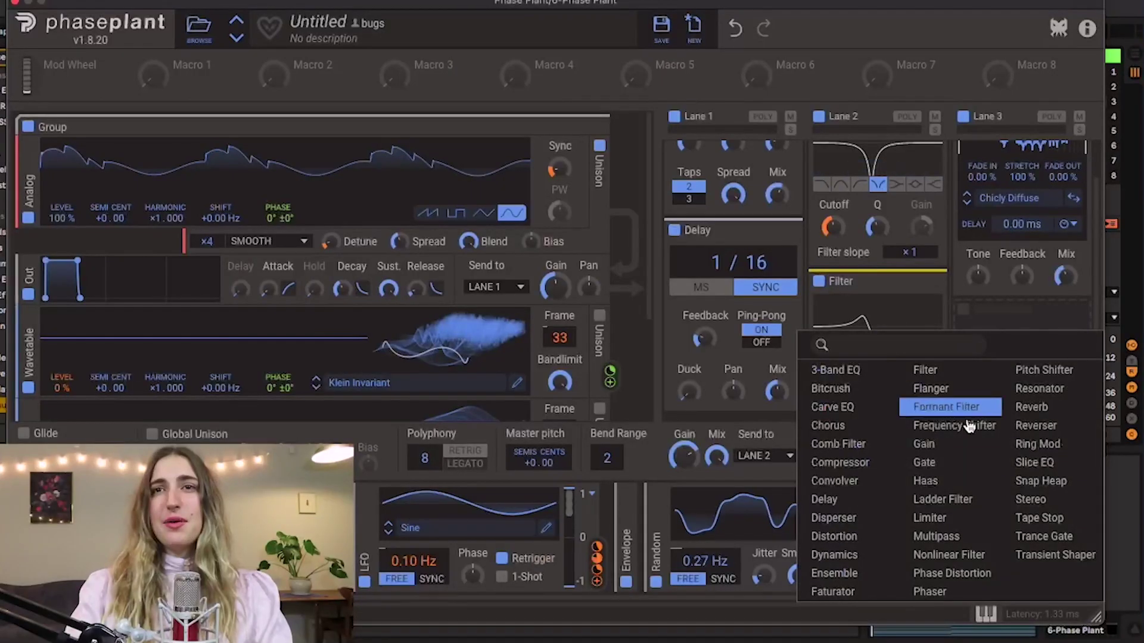
- Add a Multipass to Lane 3, open it in its own window, and shift a band crossover
{"action": "left_click", "coordinate": [942, 537]}
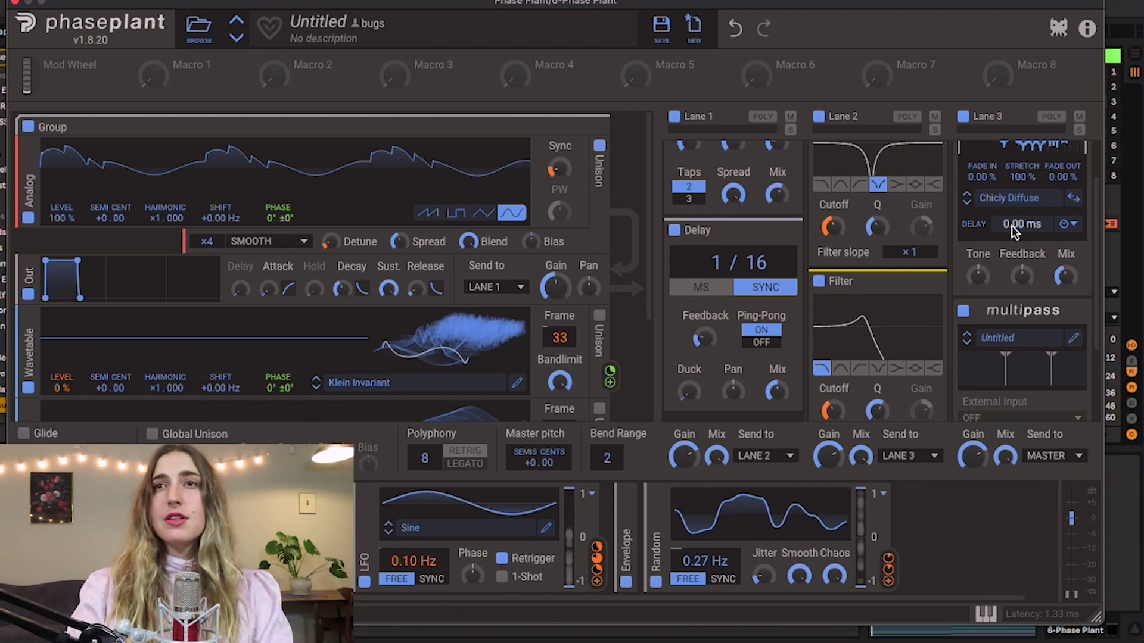
{"action": "scroll", "coordinate": [1032, 352], "scroll_direction": "down", "scroll_amount": 2}
{"action": "left_click", "coordinate": [1073, 298]}
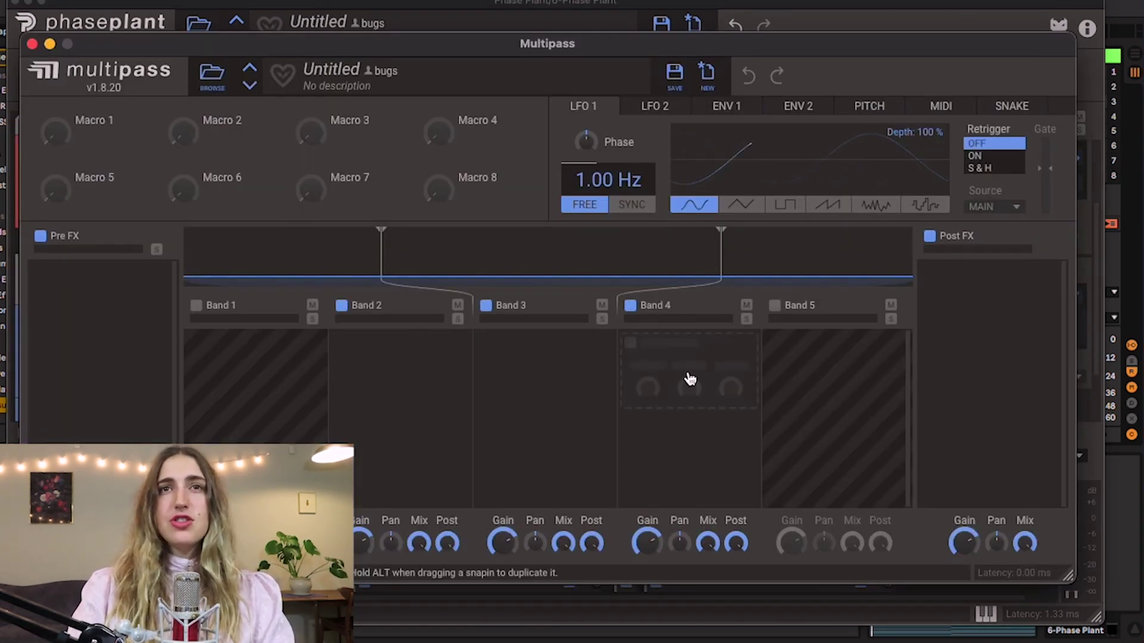
{"action": "mouse_move", "coordinate": [724, 233]}
{"action": "left_mouse_down"}
{"action": "mouse_move", "coordinate": [697, 243]}
{"action": "mouse_move", "coordinate": [719, 241]}
{"action": "left_mouse_up"}
- Put a Resonator in Band 4 with 90 % intensity and 42.5 ms decay, auditioning during playback
{"action": "left_click", "coordinate": [679, 362]}
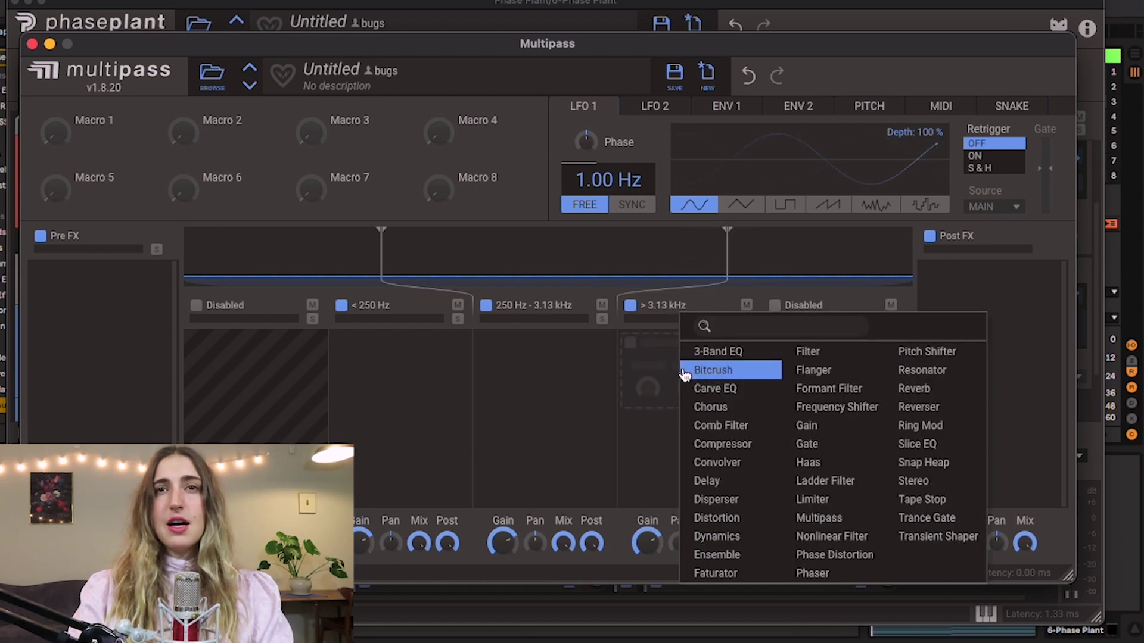
{"action": "left_click", "coordinate": [920, 371]}
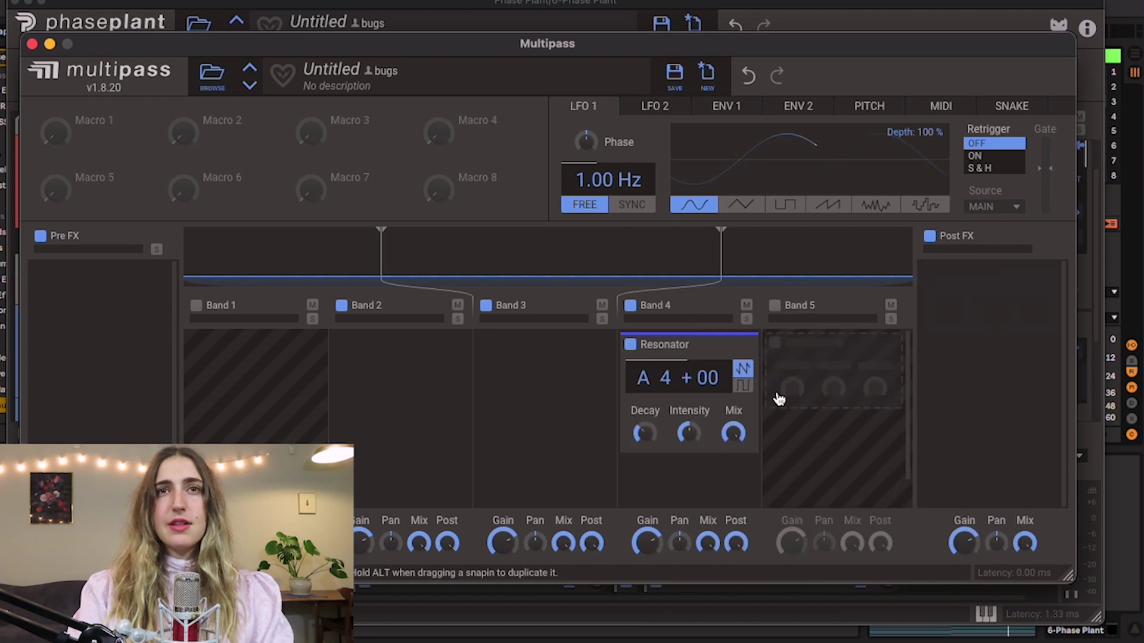
{"action": "key", "text": "space"}
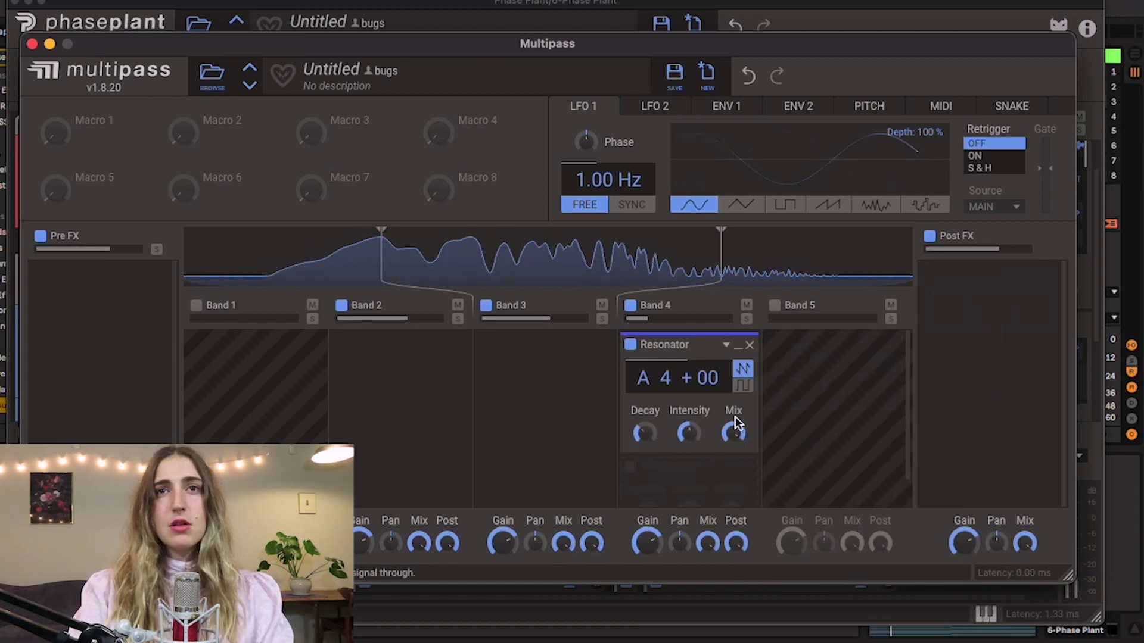
{"action": "left_click_drag", "start_coordinate": [689, 432], "coordinate": [689, 396]}
{"action": "left_click_drag", "start_coordinate": [644, 433], "coordinate": [644, 417]}
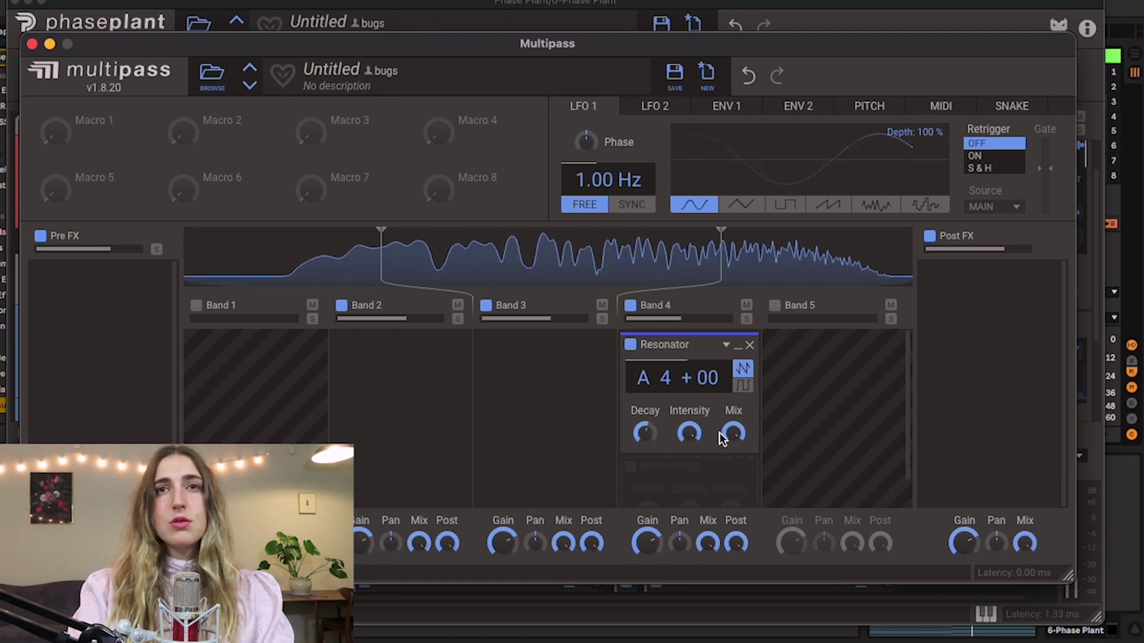
{"action": "key", "text": "space"}
- Add a Flanger below the Resonator in Band 4 and resume playback
{"action": "left_click", "coordinate": [719, 476]}
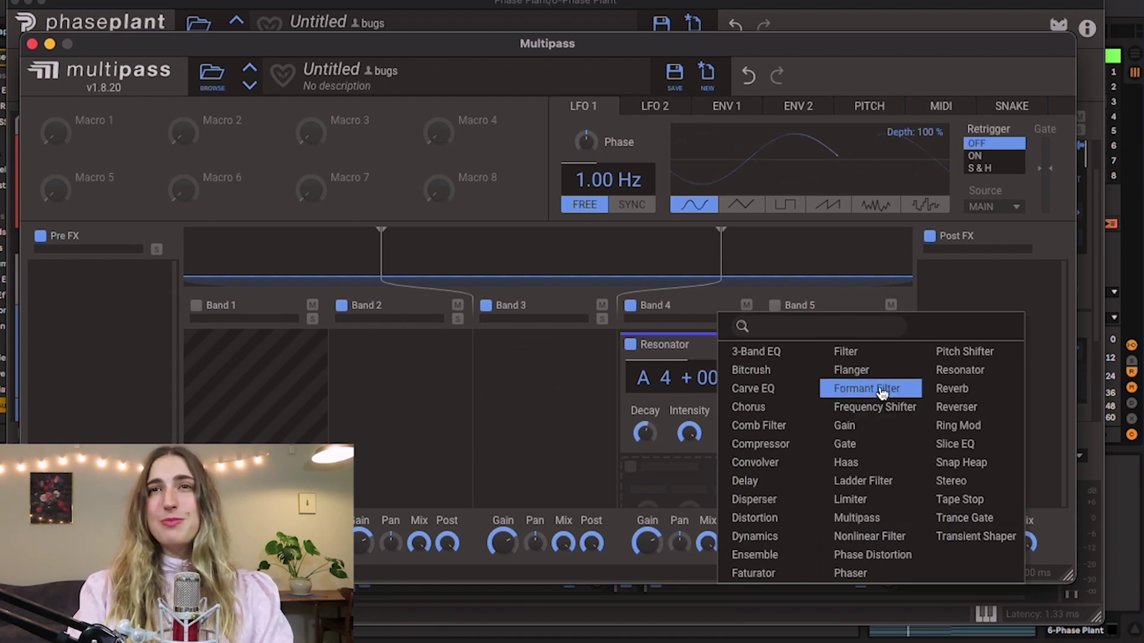
{"action": "left_click", "coordinate": [867, 373]}
{"action": "key", "text": "space"}
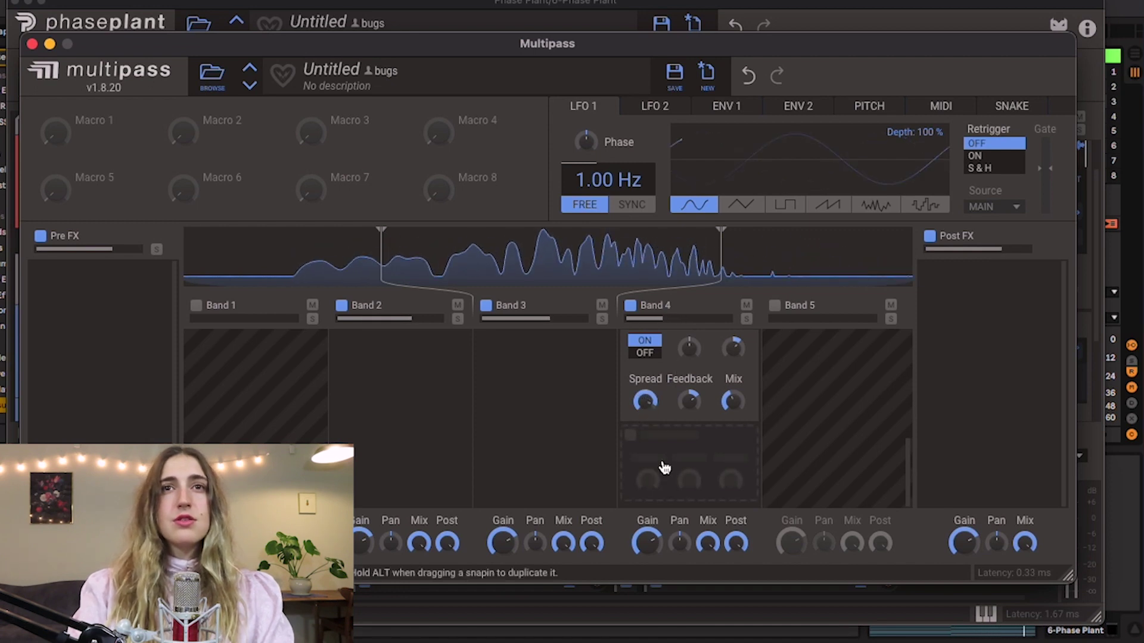
- Add a Saturate-mode Distortion to Multipass Band 3 and switch it back on
{"action": "key", "text": "space"}
{"action": "left_click", "coordinate": [543, 417]}
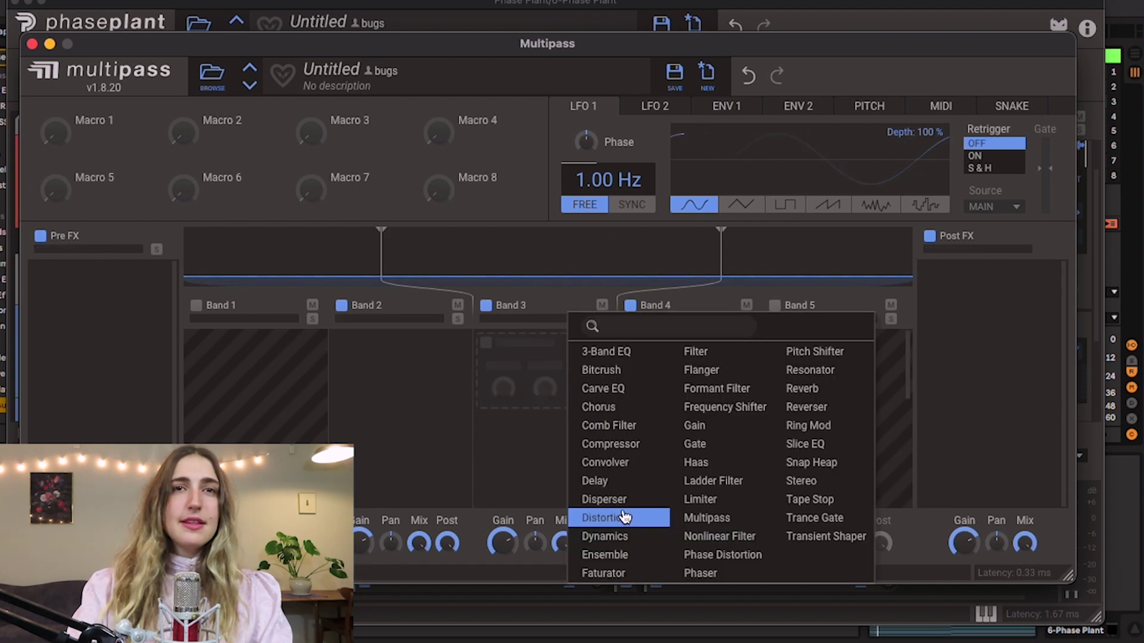
{"action": "left_click", "coordinate": [619, 517]}
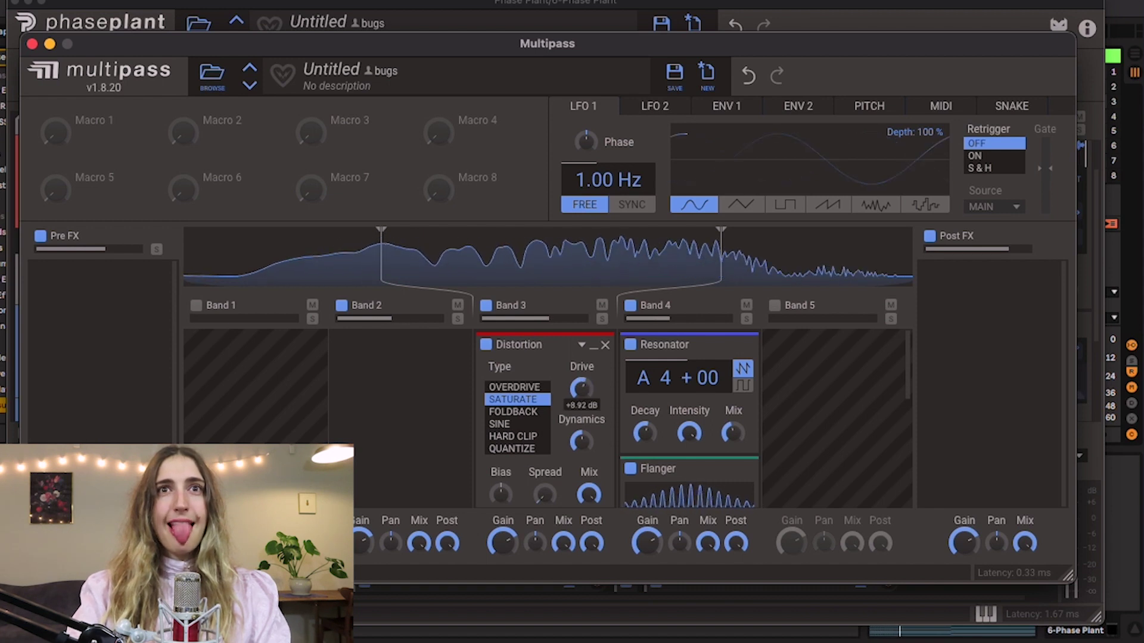
{"action": "scroll", "coordinate": [581, 417], "scroll_direction": "down", "scroll_amount": 3}
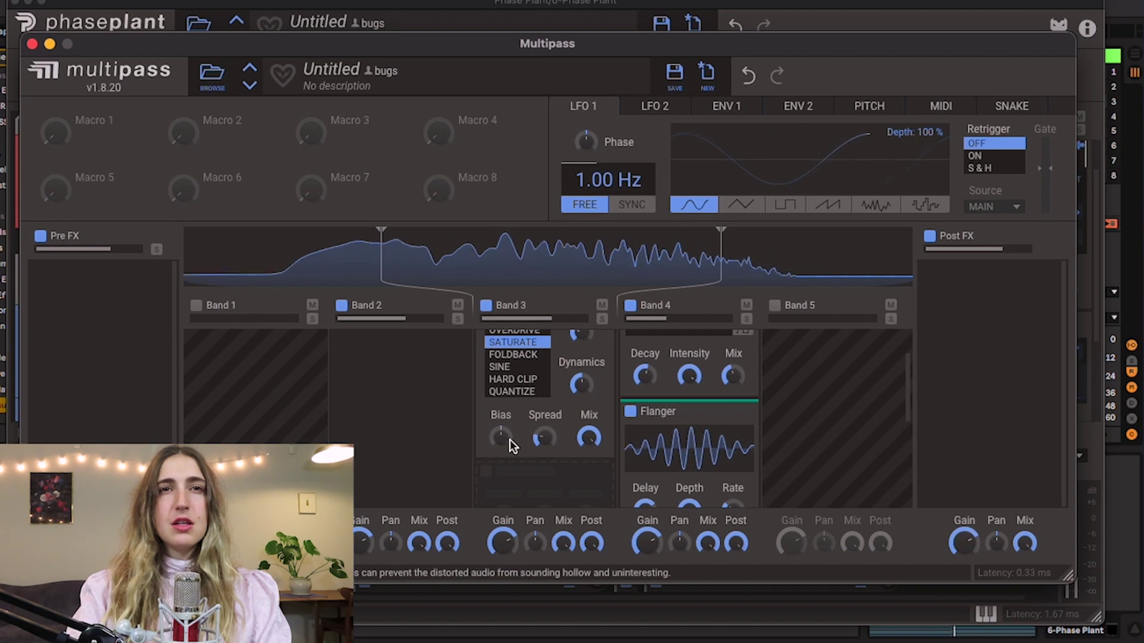
{"action": "scroll", "coordinate": [594, 421], "scroll_direction": "up", "scroll_amount": 3}
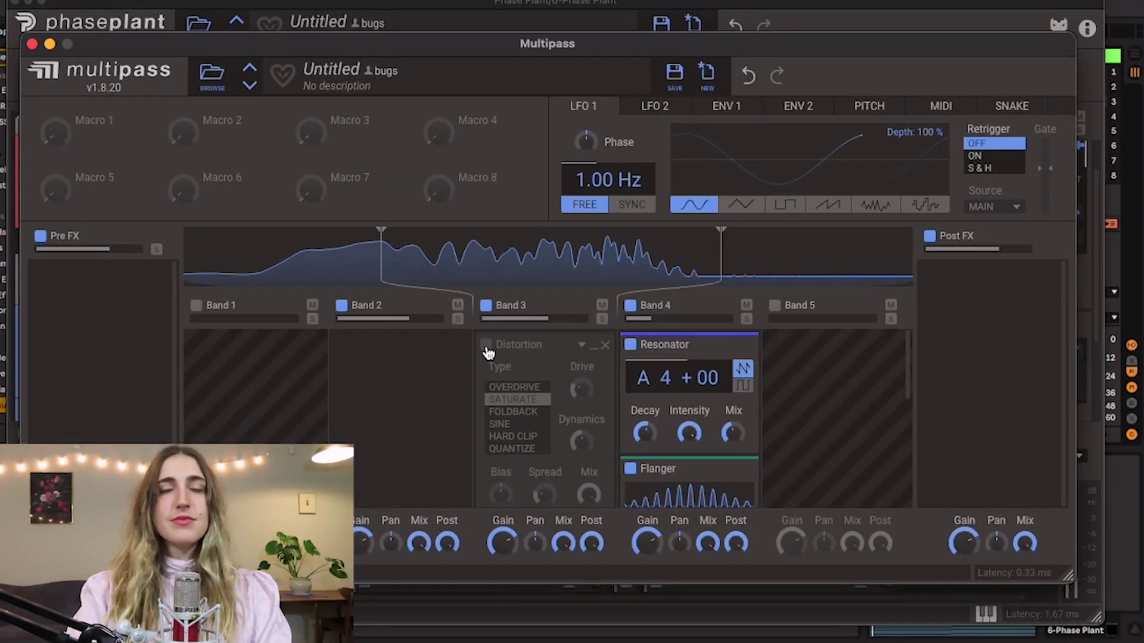
{"action": "left_click", "coordinate": [486, 345]}
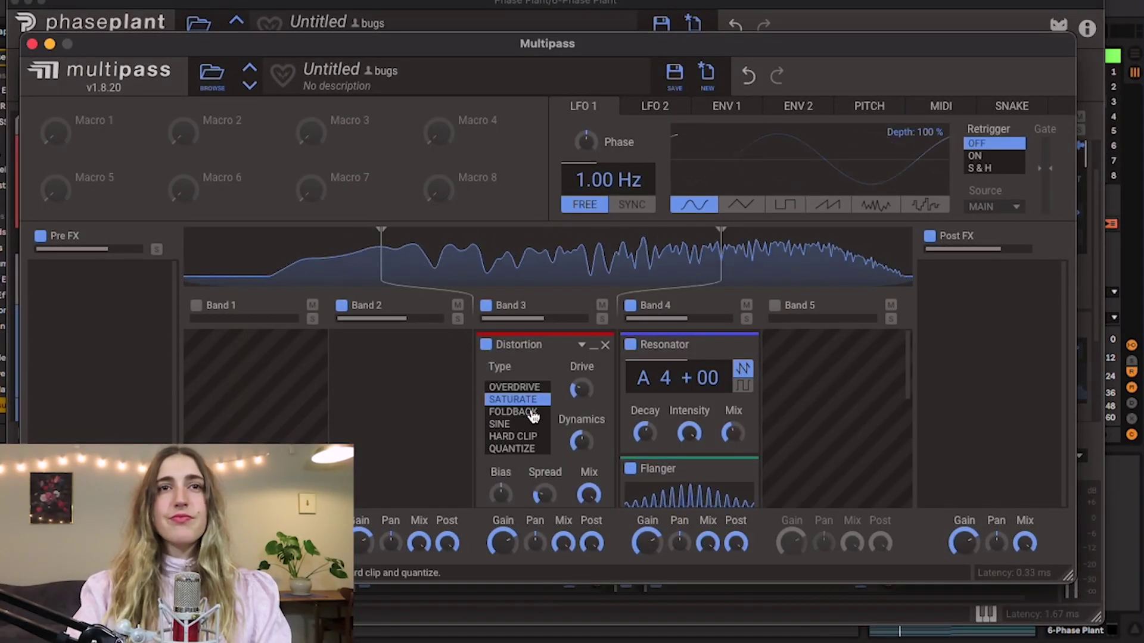